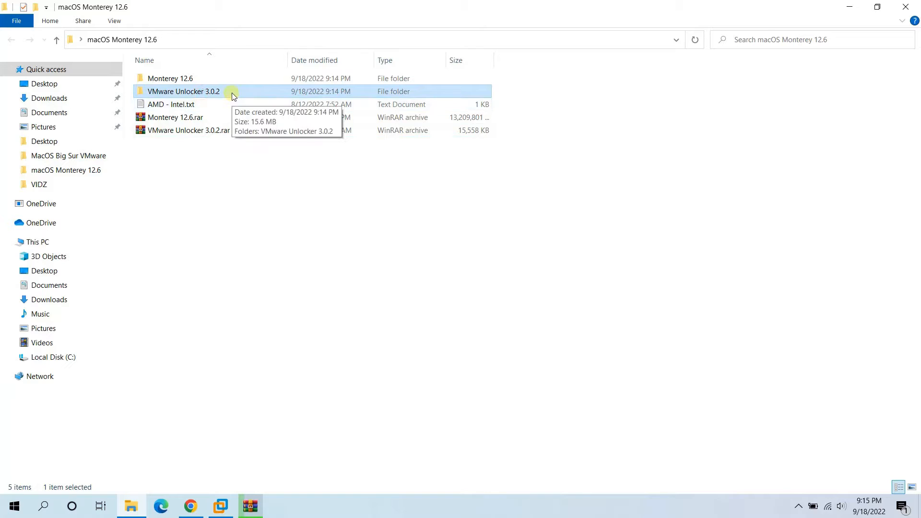
- Run win-install.cmd from the VMware Unlocker 3.0.2 folder as administrator
{"action": "double_click", "coordinate": [232, 92]}
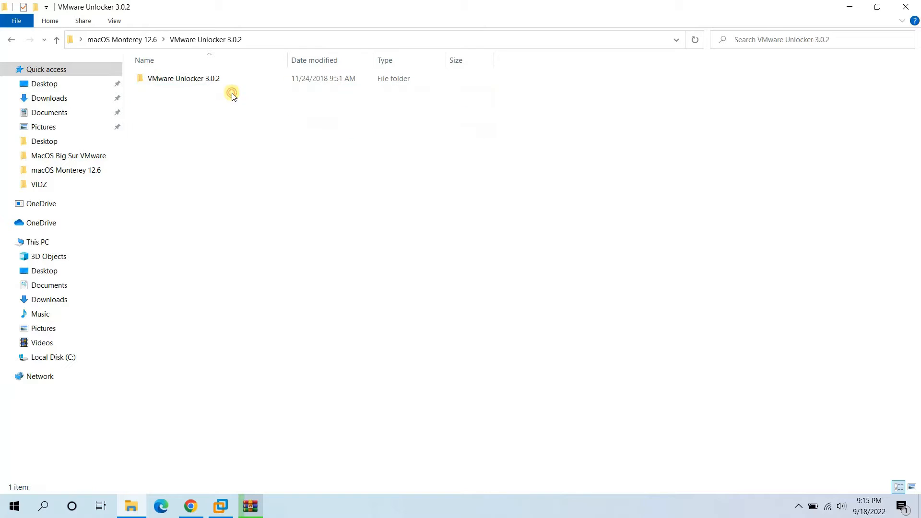
{"action": "double_click", "coordinate": [195, 80]}
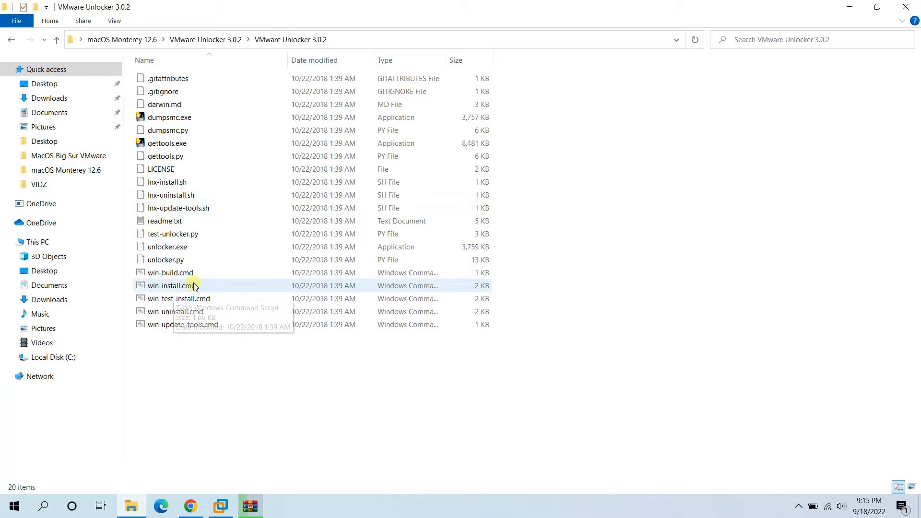
{"action": "right_click", "coordinate": [166, 288]}
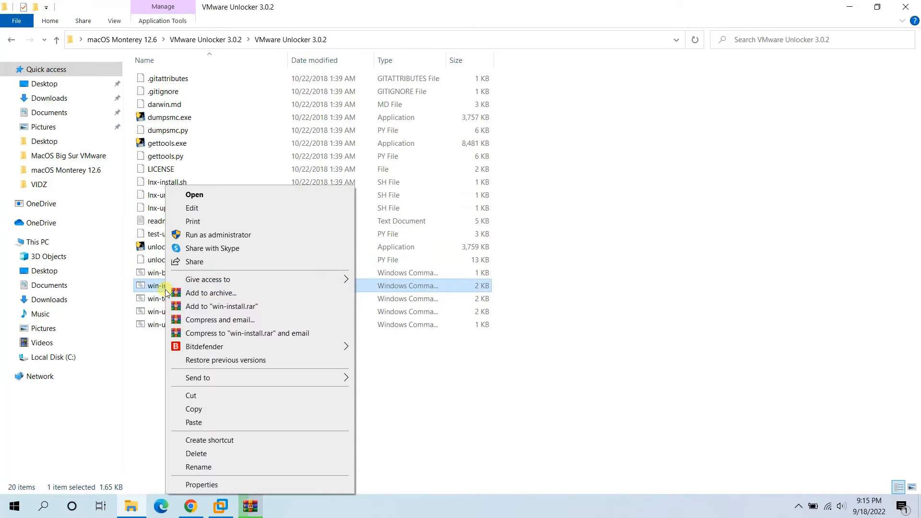
{"action": "left_click", "coordinate": [202, 235]}
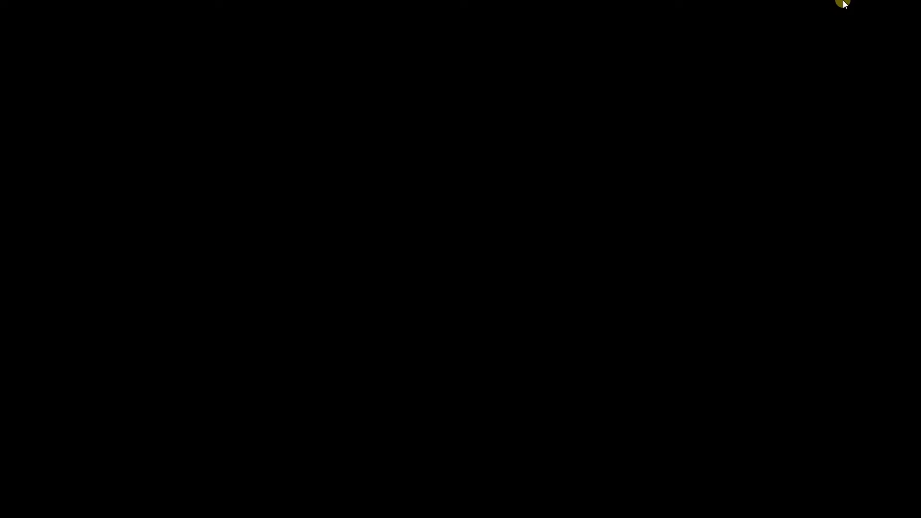
{"action": "left_click", "coordinate": [442, 327]}
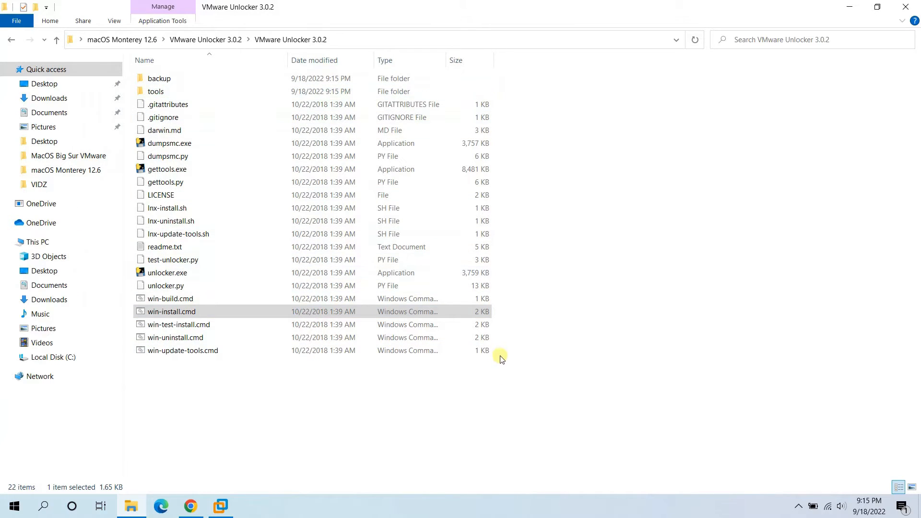
- Go back to the macOS Monterey 12.6 folder after checking the Monterey 12.6 iso
{"action": "left_click", "coordinate": [221, 42]}
{"action": "left_click", "coordinate": [141, 40]}
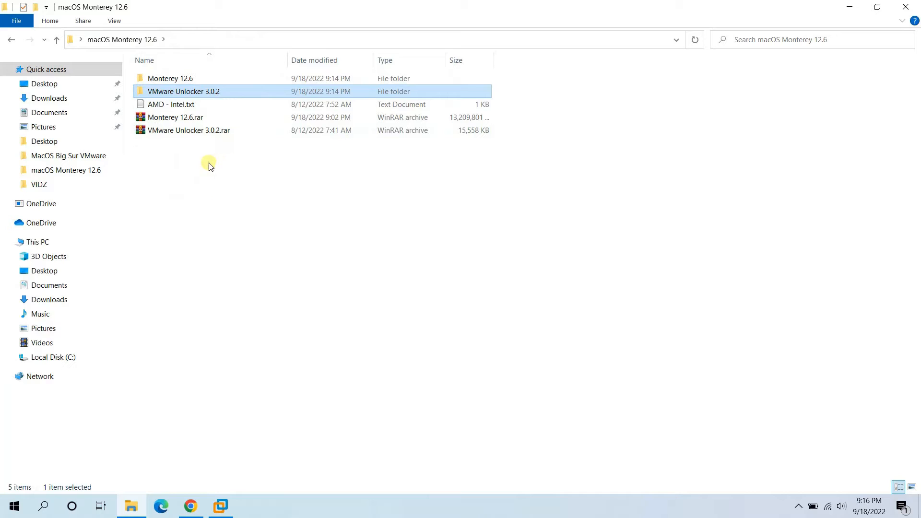
{"action": "double_click", "coordinate": [177, 78]}
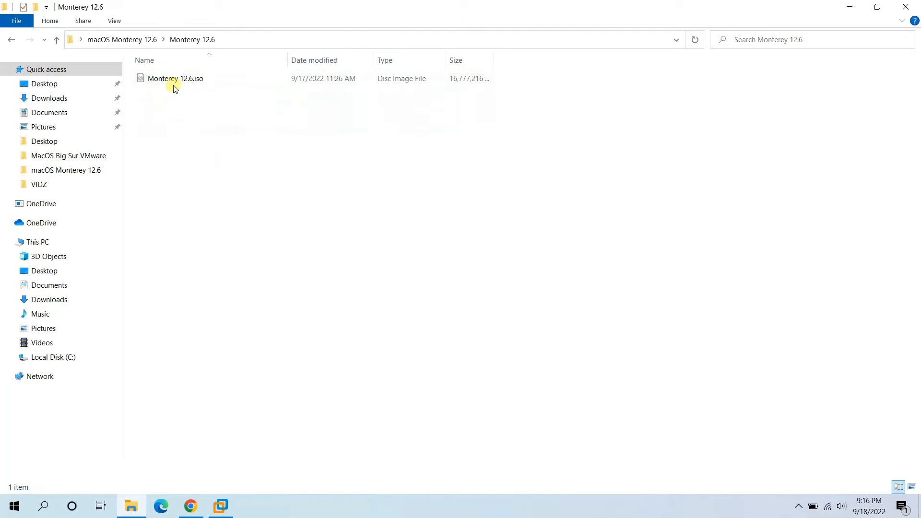
{"action": "left_click", "coordinate": [146, 40]}
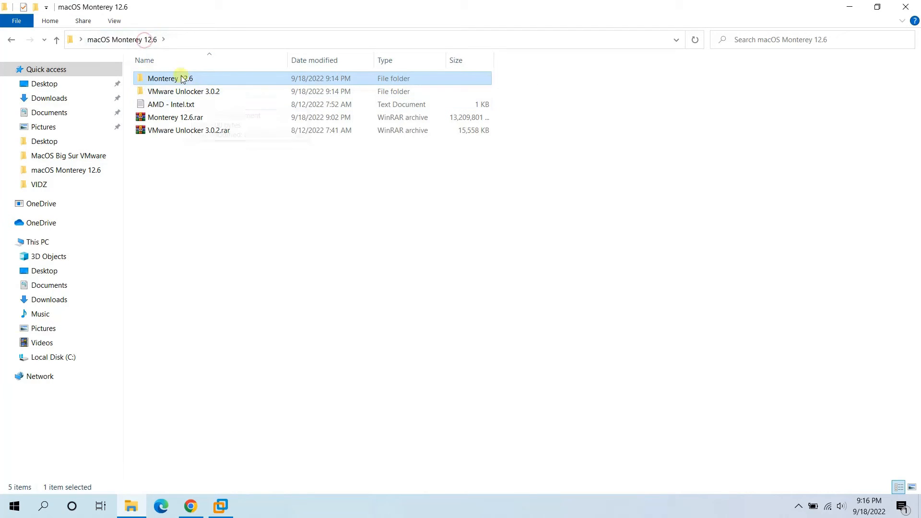
{"action": "left_click", "coordinate": [251, 261]}
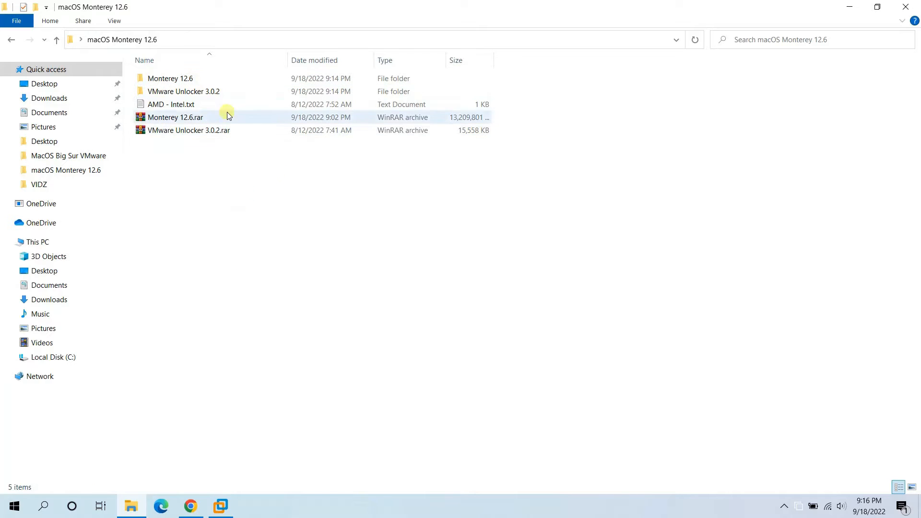
{"action": "left_click", "coordinate": [243, 80]}
{"action": "left_click", "coordinate": [258, 169]}
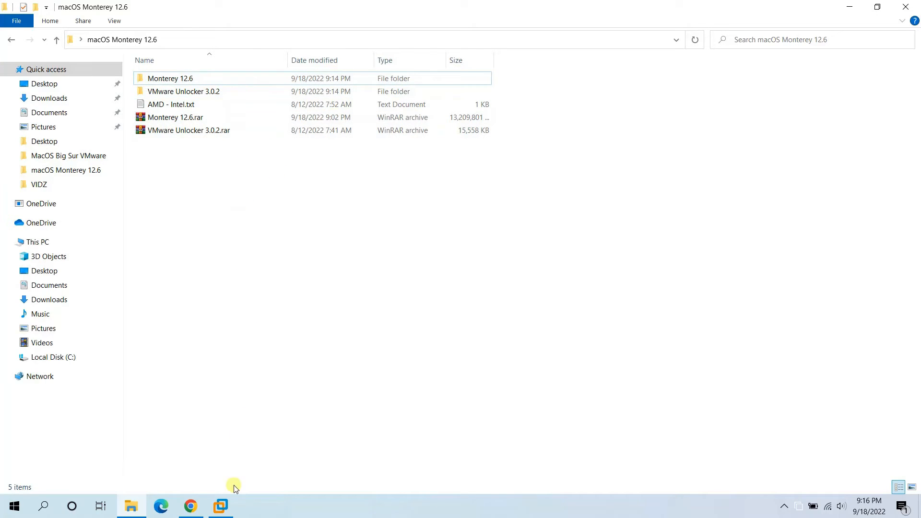
- Start a Typical new virtual machine that installs from an installer disc image file
{"action": "left_click", "coordinate": [220, 506]}
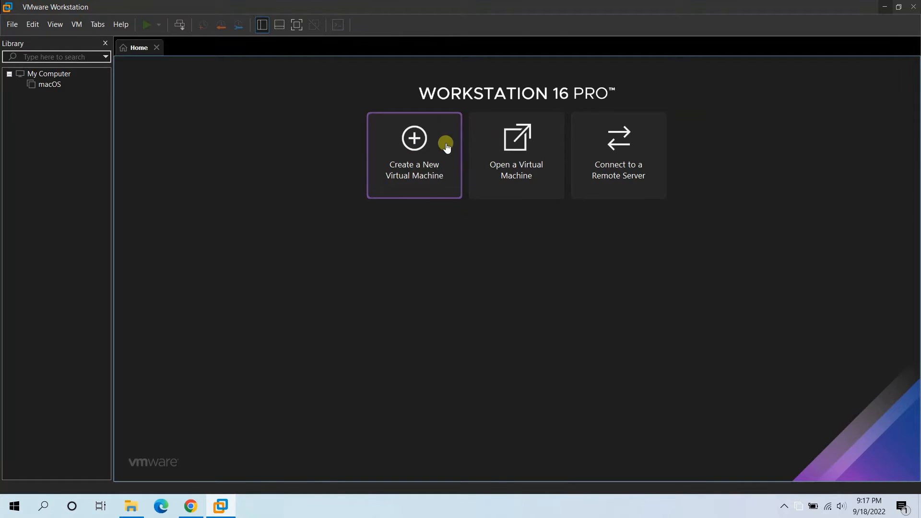
{"action": "left_click", "coordinate": [418, 149]}
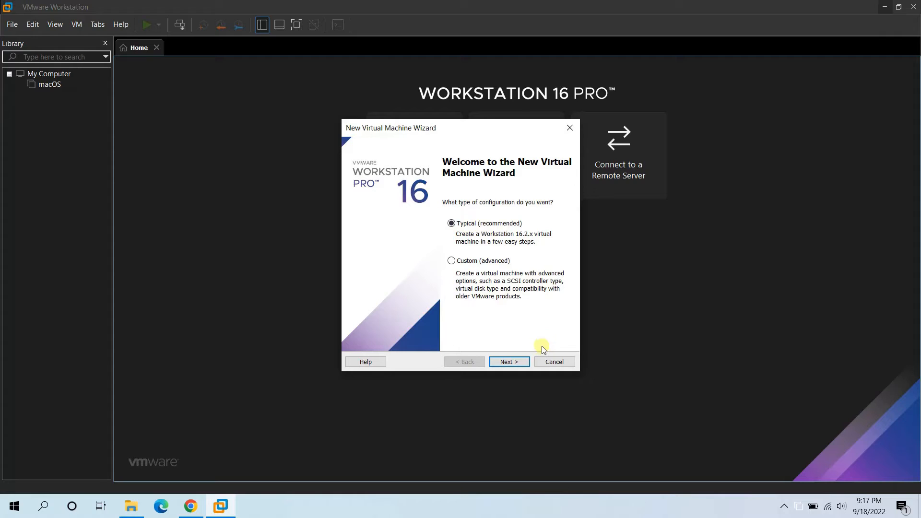
{"action": "left_click", "coordinate": [525, 361]}
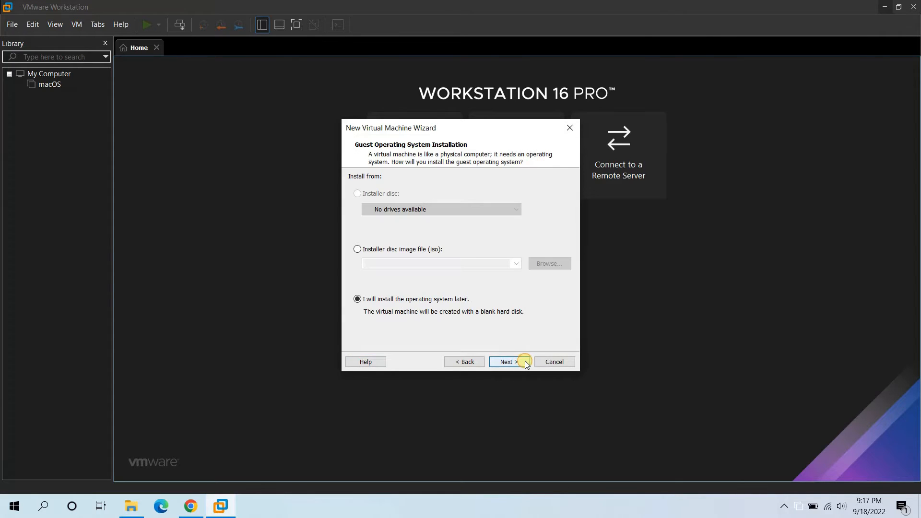
{"action": "left_click", "coordinate": [359, 250]}
- Browse to Monterey 12.6.iso in the macOS Monterey 12.6 folder as the installer image
{"action": "left_click", "coordinate": [548, 264]}
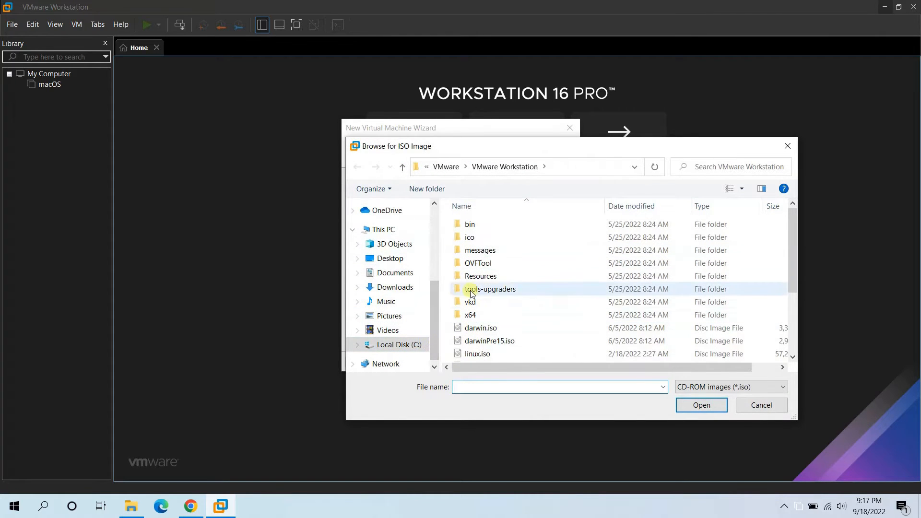
{"action": "scroll", "coordinate": [431, 295], "scroll_direction": "up", "scroll_amount": 4}
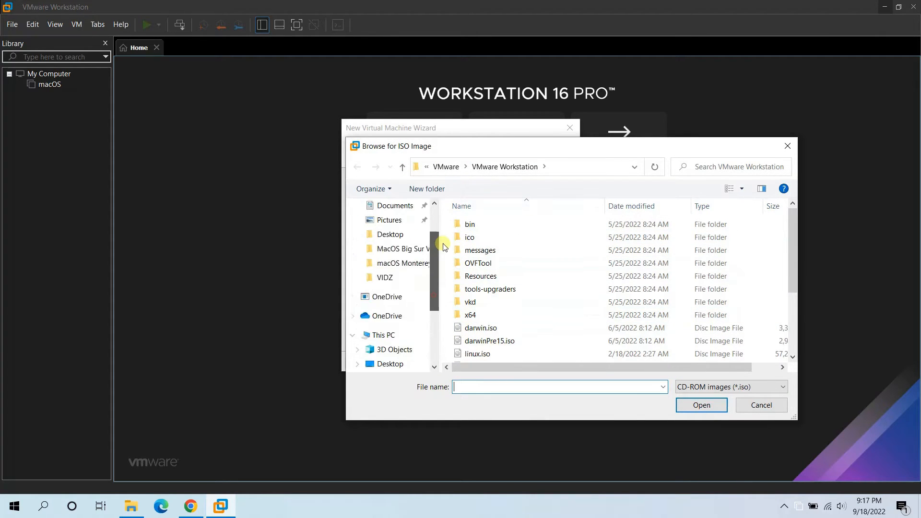
{"action": "left_click_drag", "start_coordinate": [434, 262], "coordinate": [436, 283]}
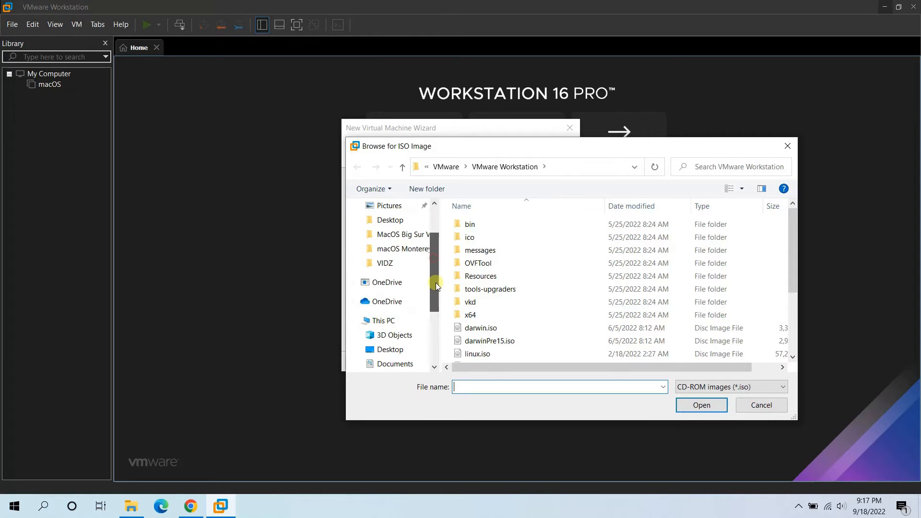
{"action": "left_click", "coordinate": [392, 250]}
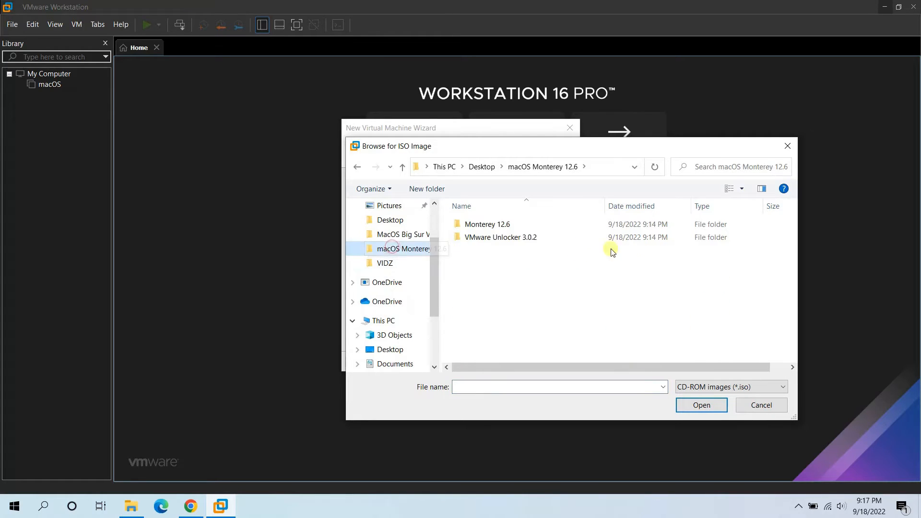
{"action": "double_click", "coordinate": [508, 229]}
{"action": "left_click", "coordinate": [520, 234]}
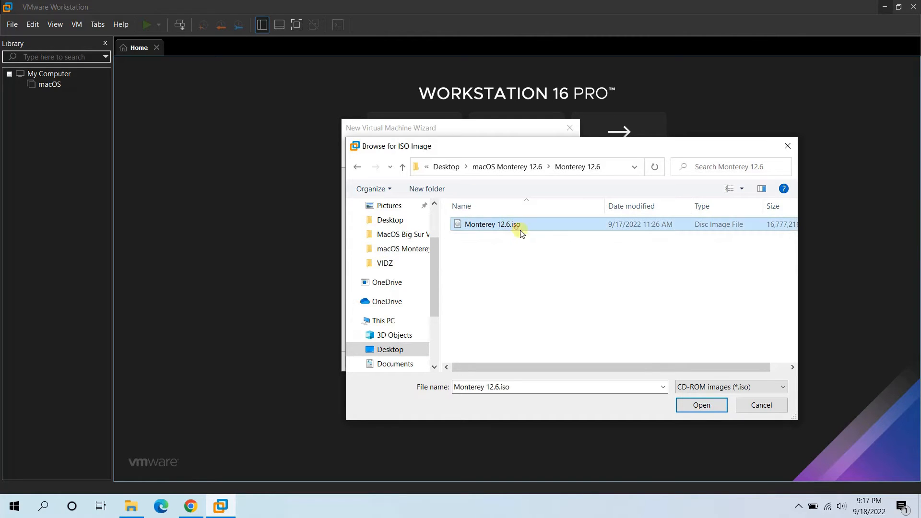
{"action": "left_click", "coordinate": [685, 406]}
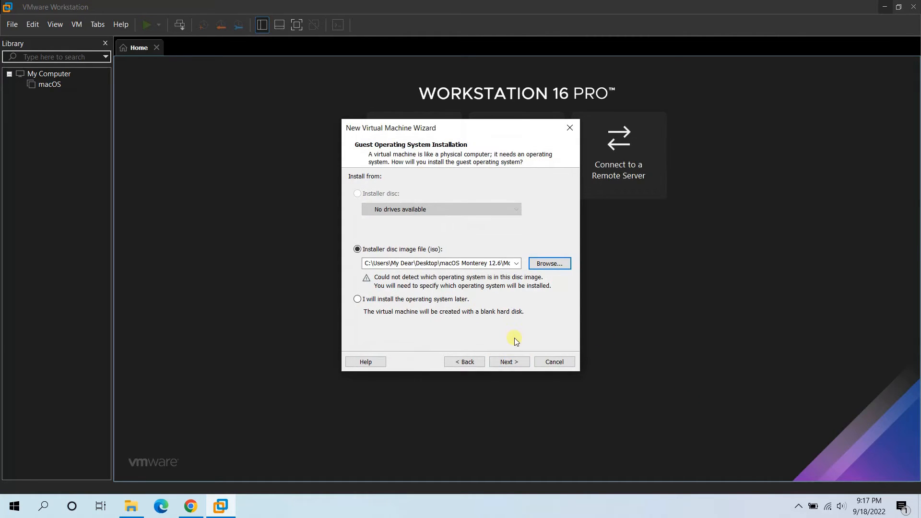
- Choose Apple Mac OS X version macOS 12, keep the name macOS 12, and use a 100 GB disk
{"action": "left_click", "coordinate": [525, 365]}
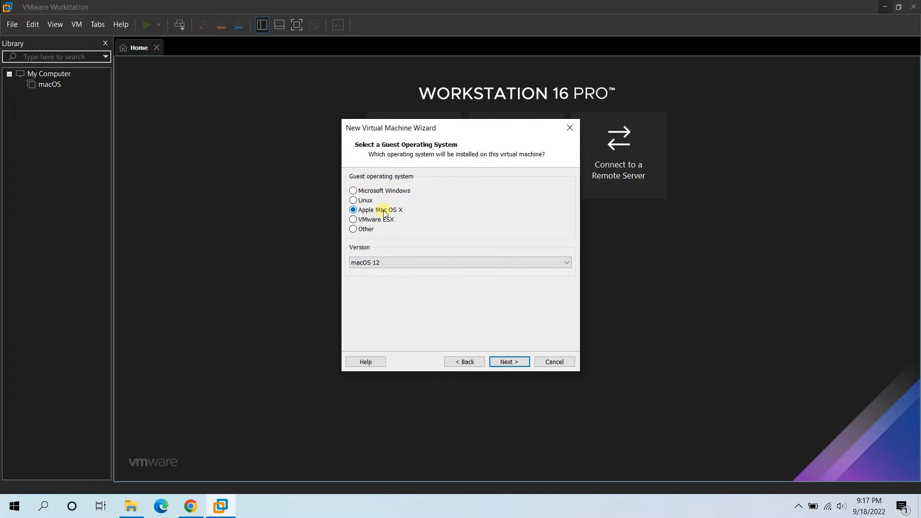
{"action": "left_click", "coordinate": [547, 265]}
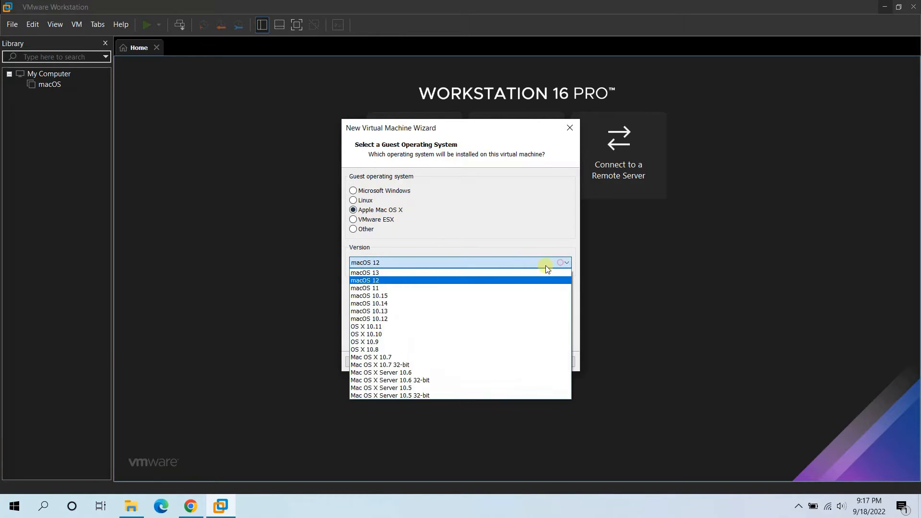
{"action": "left_click", "coordinate": [389, 281]}
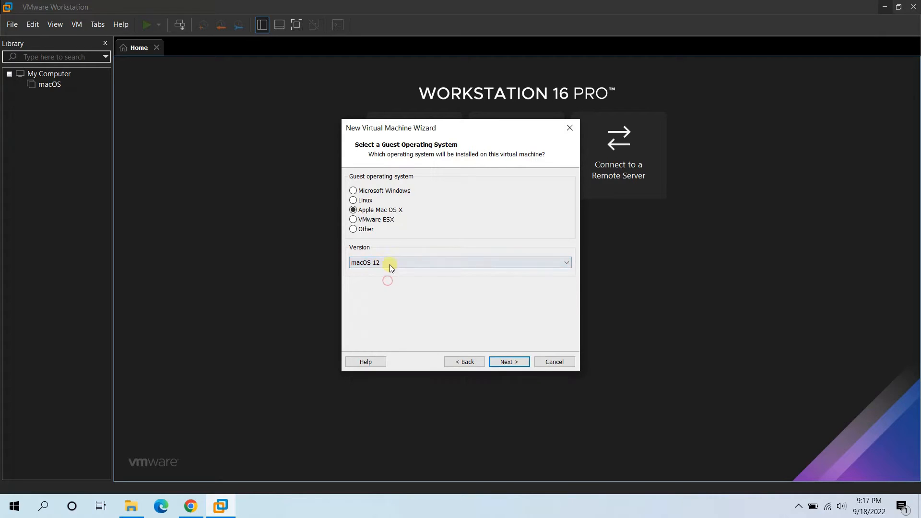
{"action": "left_click", "coordinate": [520, 361]}
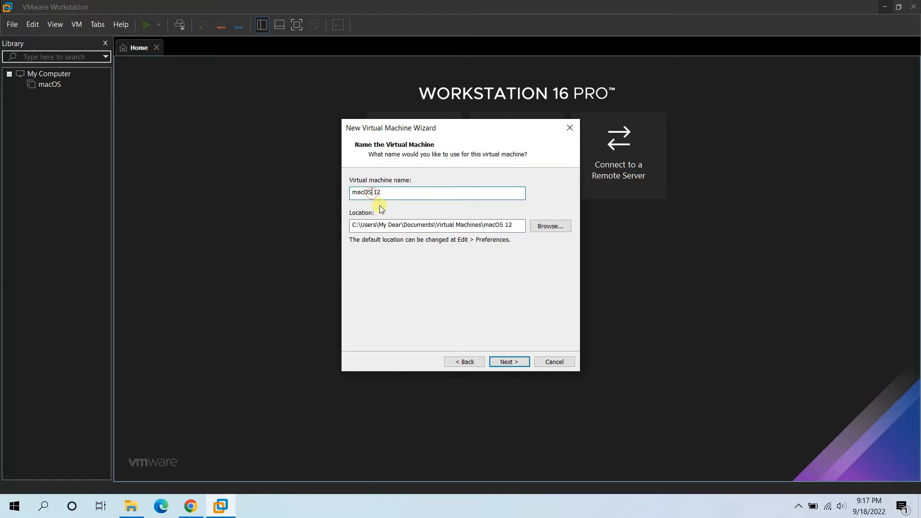
{"action": "left_click", "coordinate": [520, 361]}
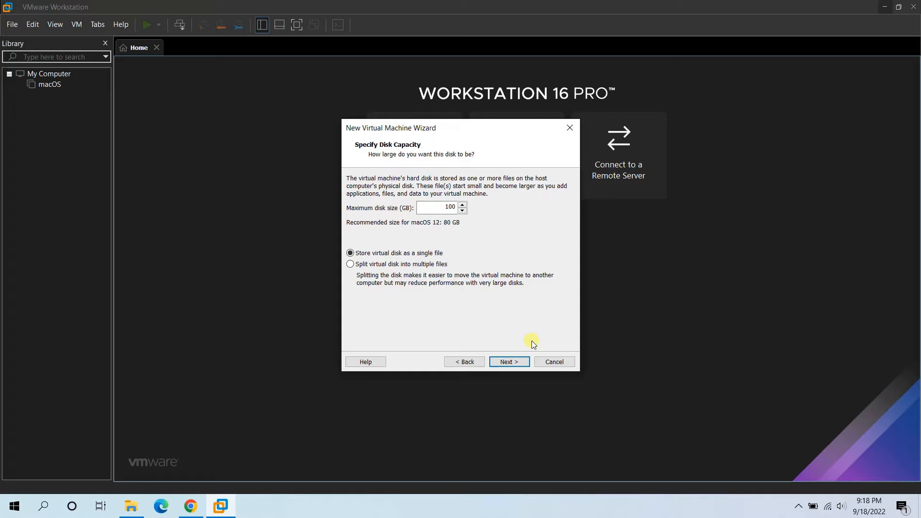
{"action": "left_click", "coordinate": [520, 361]}
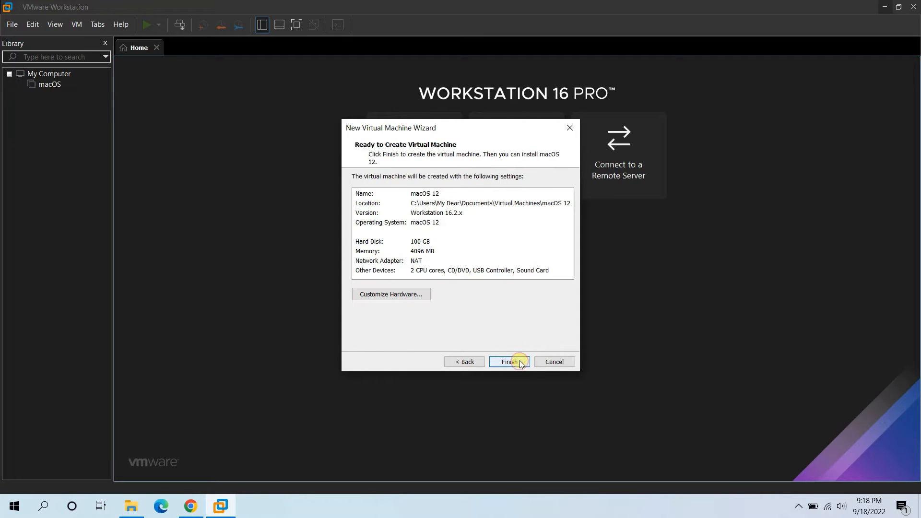
- Raise the machine's memory to 8 GB in the hardware settings, then finish creating it
{"action": "left_click", "coordinate": [410, 294]}
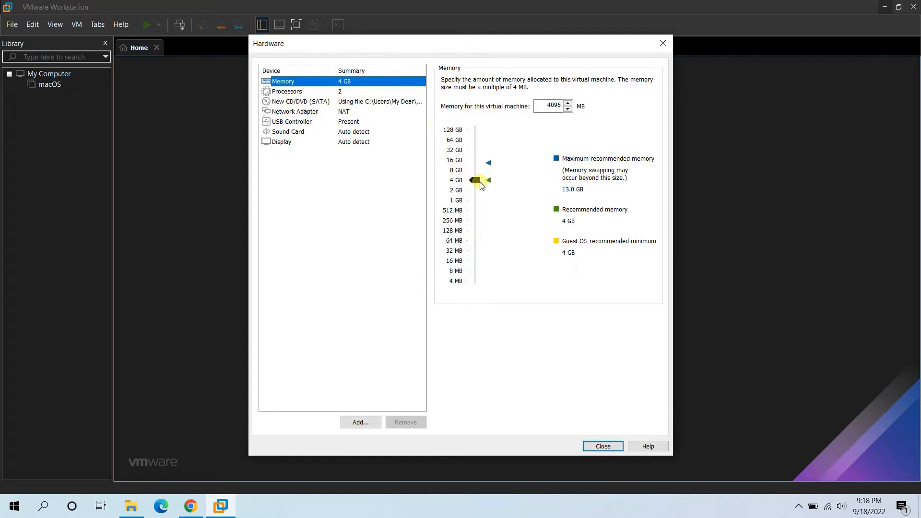
{"action": "left_click_drag", "start_coordinate": [481, 185], "coordinate": [478, 184]}
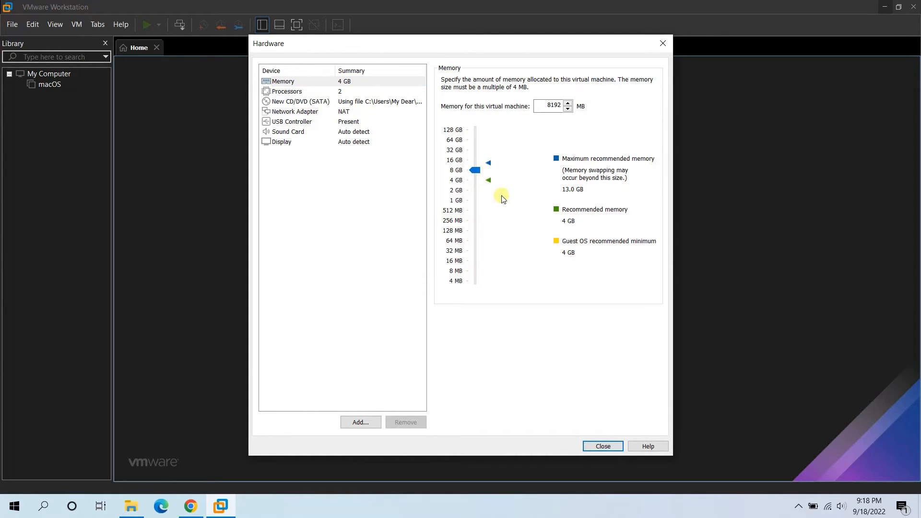
{"action": "left_click", "coordinate": [302, 91]}
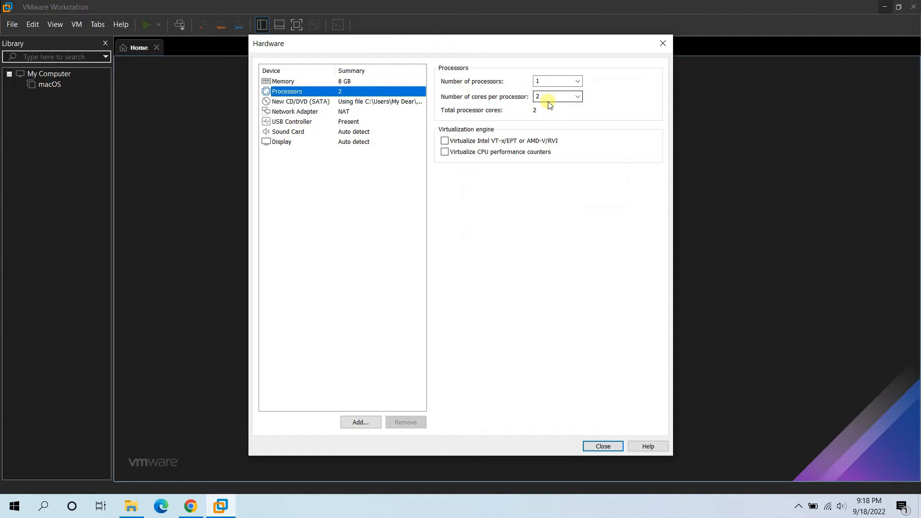
{"action": "left_click", "coordinate": [351, 81]}
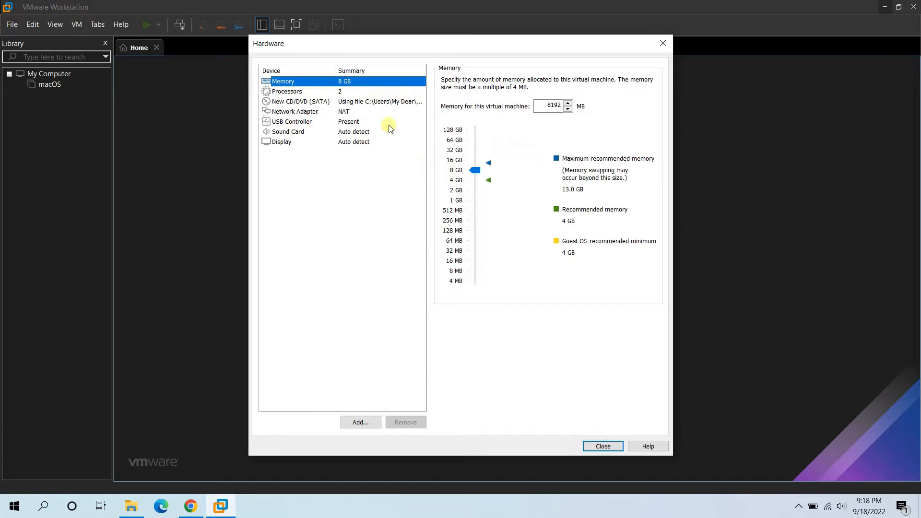
{"action": "left_click", "coordinate": [603, 446]}
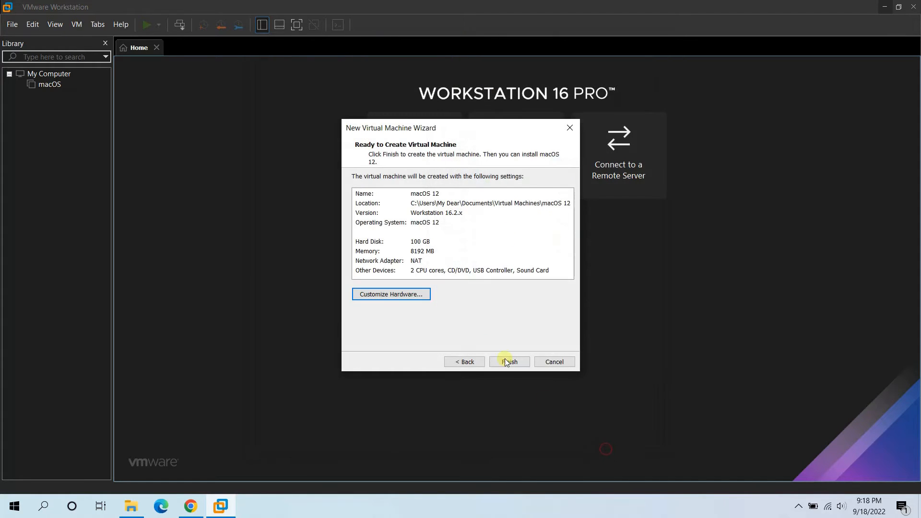
{"action": "left_click", "coordinate": [516, 363]}
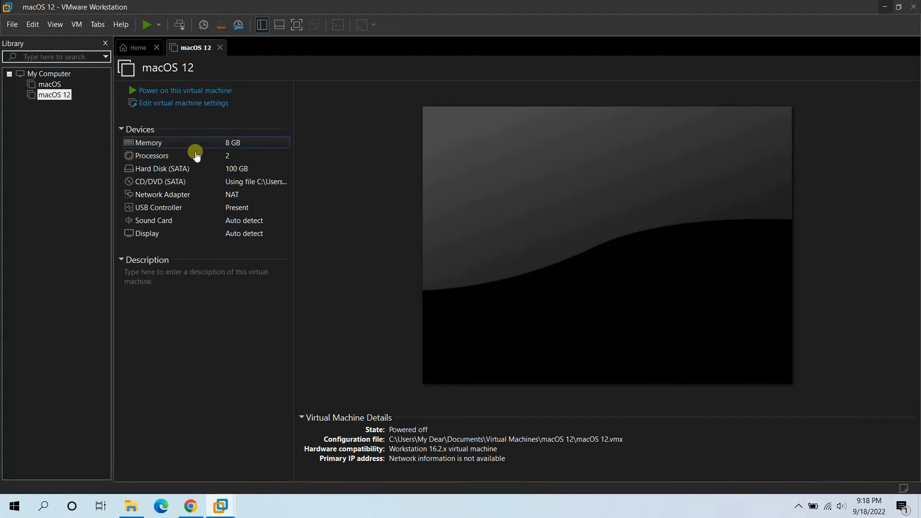
- Open the macOS 12 VM directory, then bring the macOS Monterey 12.6 Explorer window forward
{"action": "right_click", "coordinate": [66, 99]}
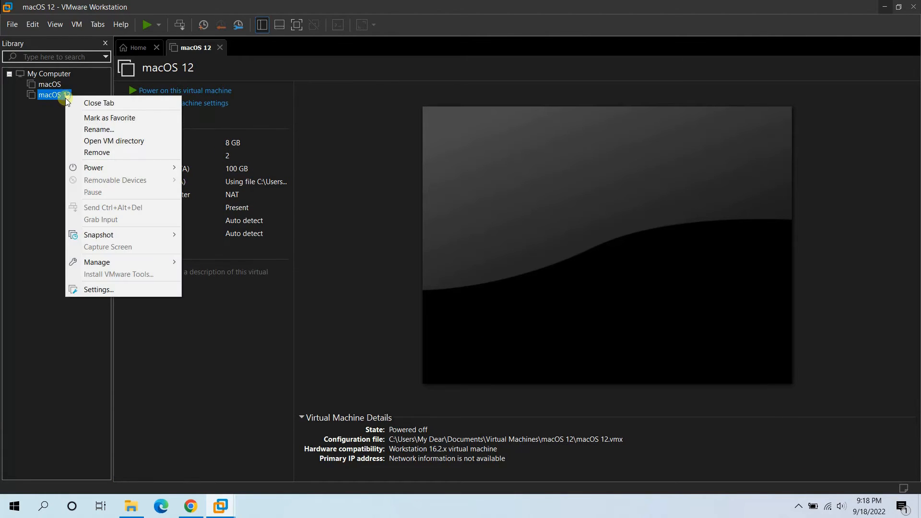
{"action": "left_click", "coordinate": [145, 143]}
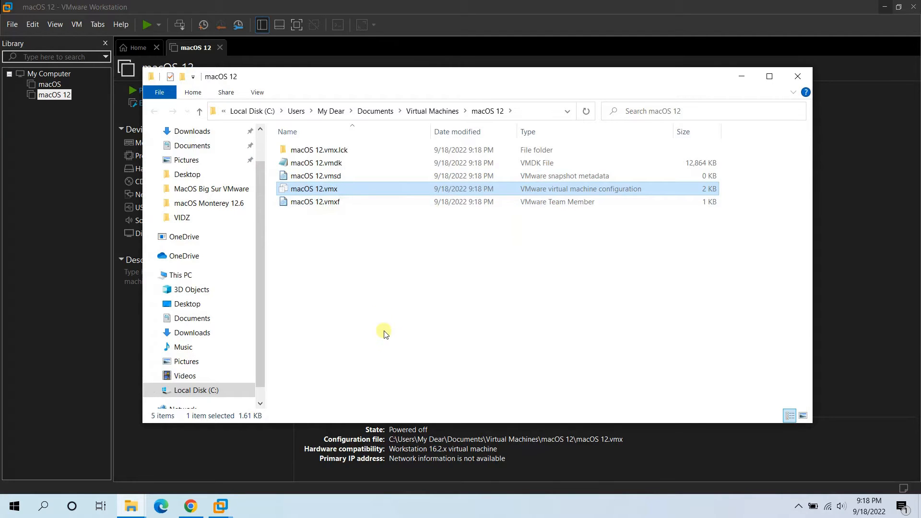
{"action": "left_click", "coordinate": [134, 504]}
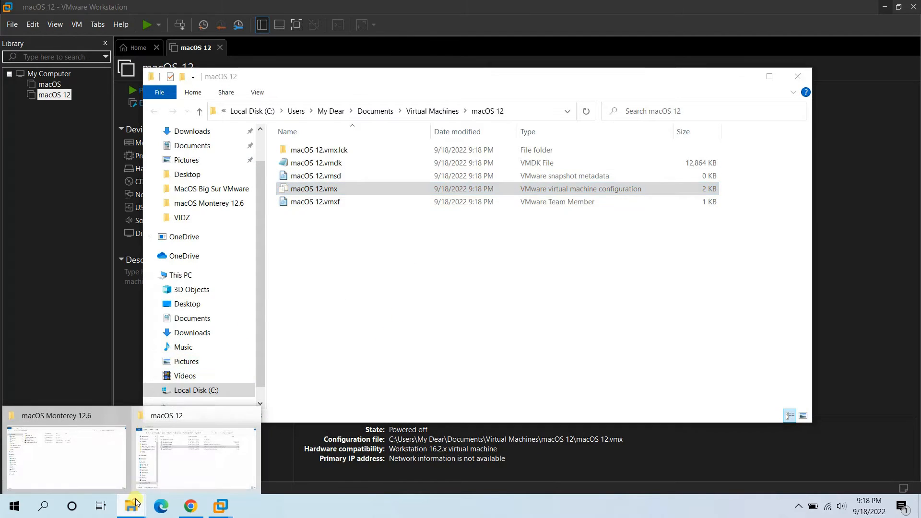
{"action": "left_click", "coordinate": [103, 427]}
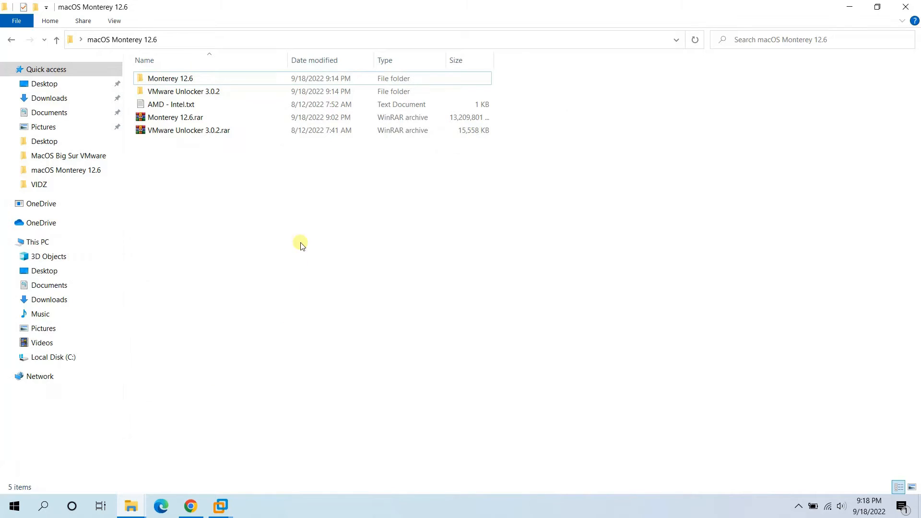
- Open AMD - Intel.txt in Notepad and select the AMD lines from smc.version to board-id
{"action": "left_click", "coordinate": [175, 106]}
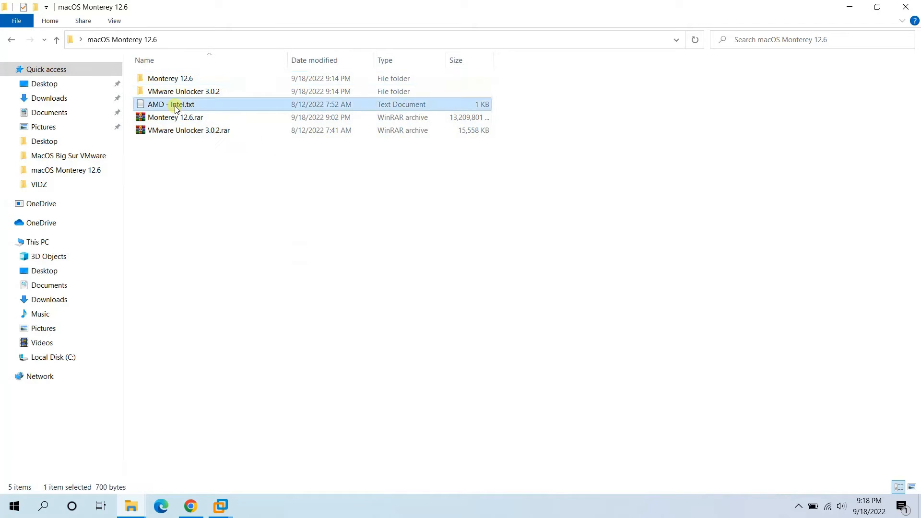
{"action": "double_click", "coordinate": [207, 110]}
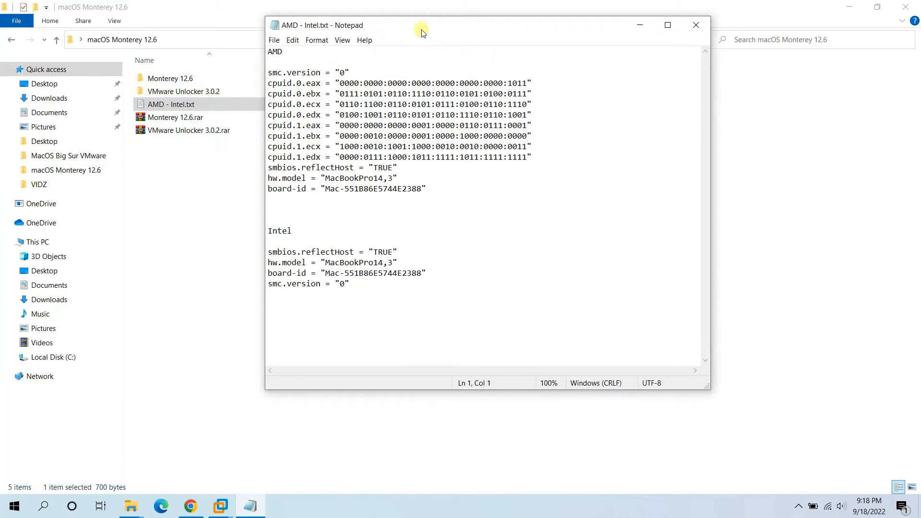
{"action": "left_click_drag", "start_coordinate": [422, 22], "coordinate": [358, 70]}
{"action": "left_click_drag", "start_coordinate": [372, 231], "coordinate": [200, 115]}
{"action": "left_click_drag", "start_coordinate": [348, 68], "coordinate": [242, 61]}
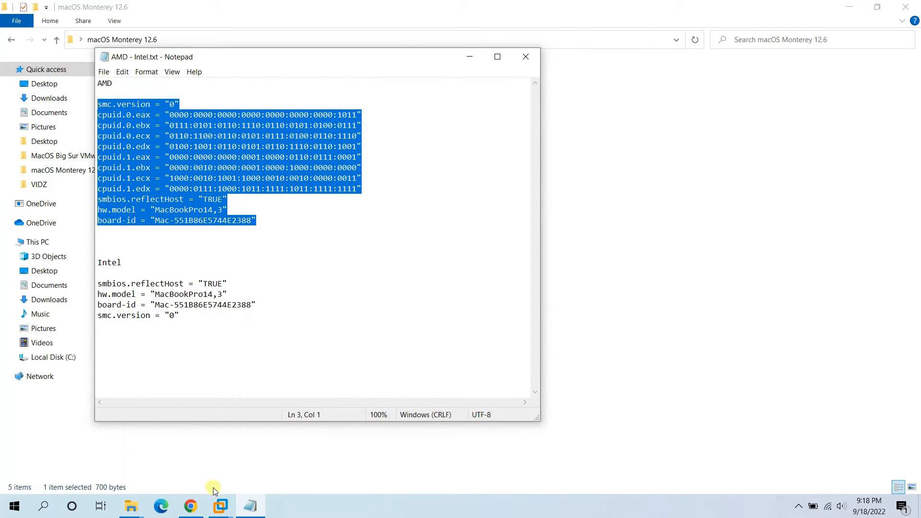
{"action": "mouse_move", "coordinate": [134, 504]}
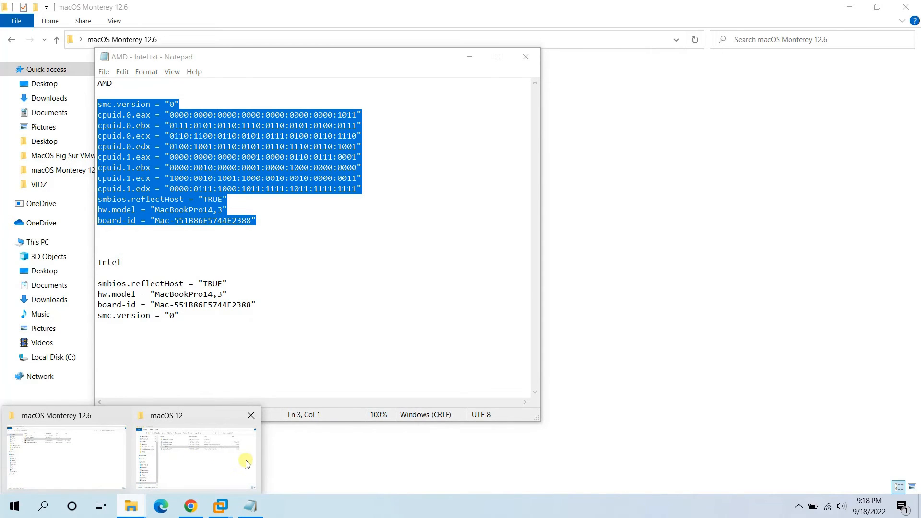
{"action": "left_click", "coordinate": [233, 459]}
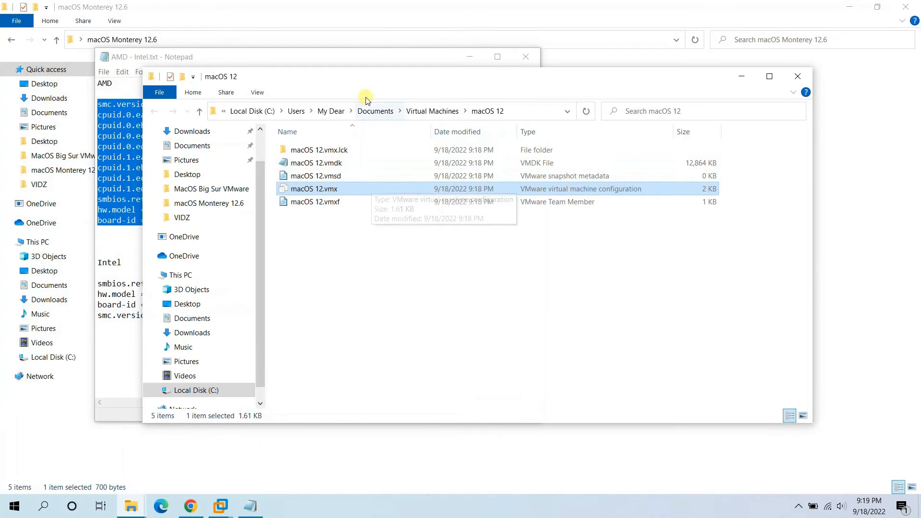
- Open macOS 12.vmx in Notepad beside AMD - Intel.txt and scroll to its last line
{"action": "left_click", "coordinate": [374, 85]}
{"action": "left_click_drag", "start_coordinate": [435, 76], "coordinate": [540, 54]}
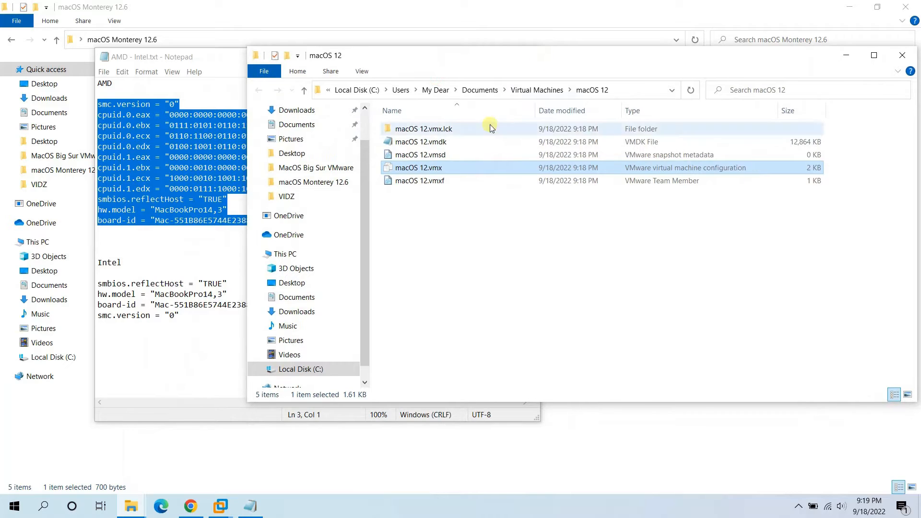
{"action": "right_click", "coordinate": [423, 169]}
{"action": "mouse_move", "coordinate": [519, 220]}
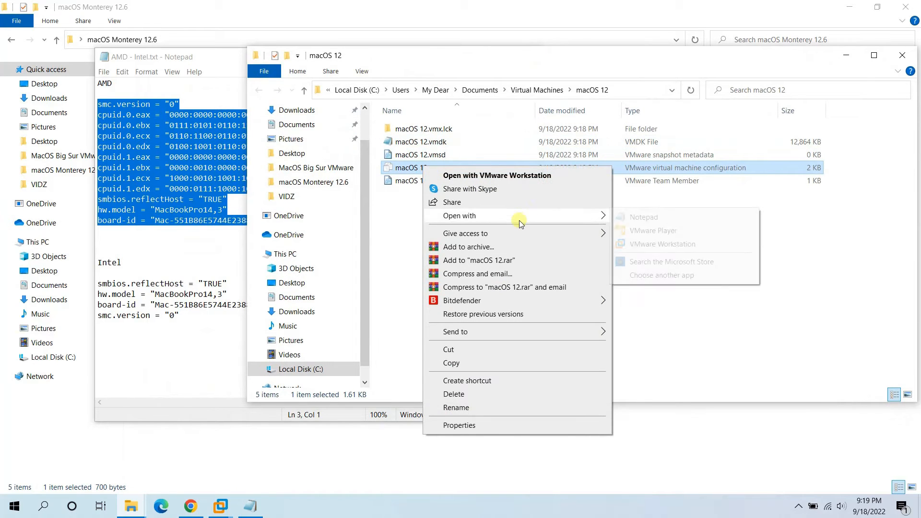
{"action": "left_click", "coordinate": [663, 217]}
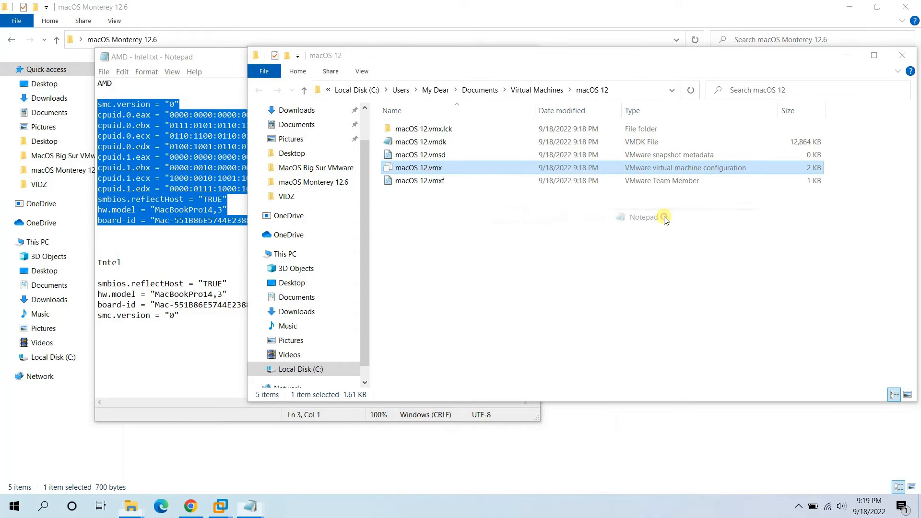
{"action": "left_click", "coordinate": [853, 60]}
{"action": "left_click_drag", "start_coordinate": [495, 34], "coordinate": [684, 54]}
{"action": "left_click_drag", "start_coordinate": [378, 60], "coordinate": [295, 43]}
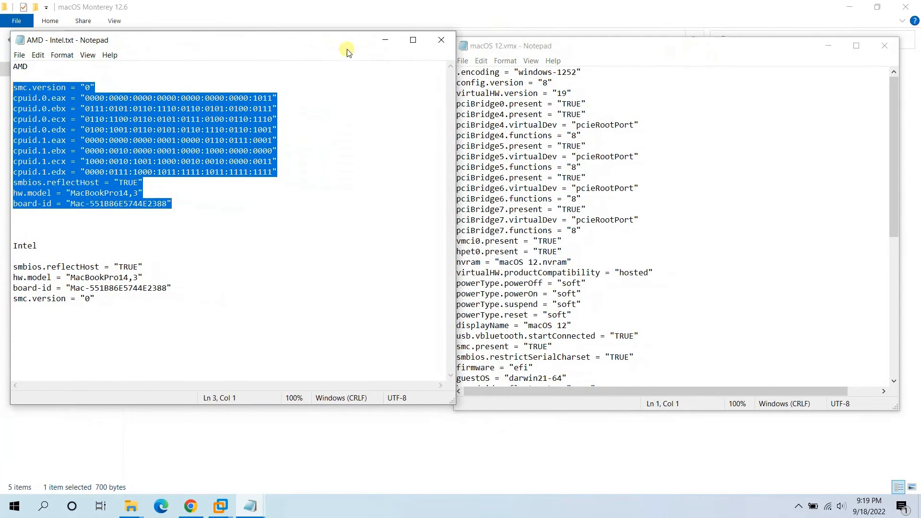
{"action": "left_click_drag", "start_coordinate": [639, 47], "coordinate": [646, 43]}
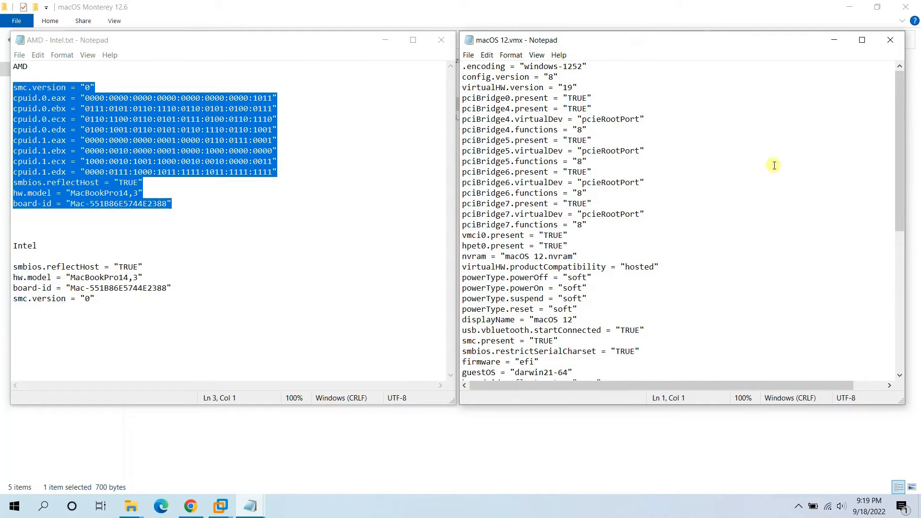
{"action": "left_click_drag", "start_coordinate": [898, 83], "coordinate": [896, 249]}
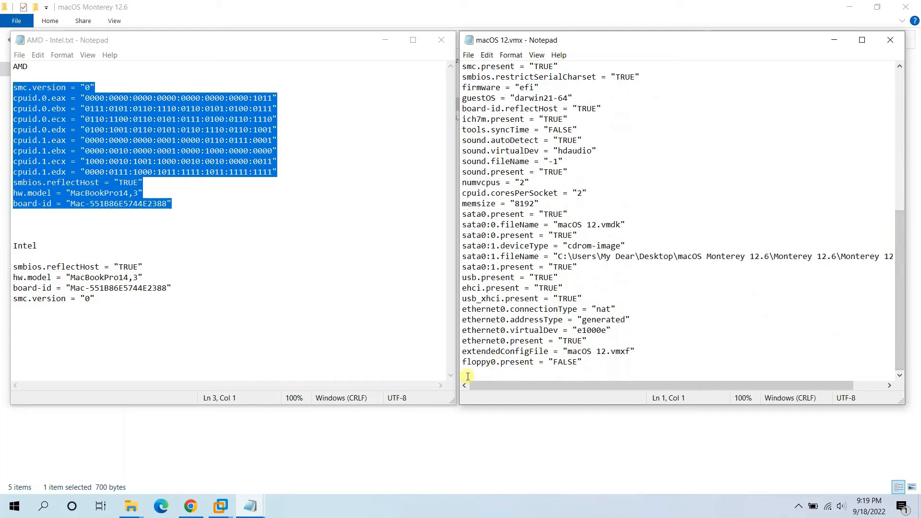
- Copy the AMD smc.version-to-board-id lines and paste them at the end of macOS 12.vmx
{"action": "left_click", "coordinate": [75, 130]}
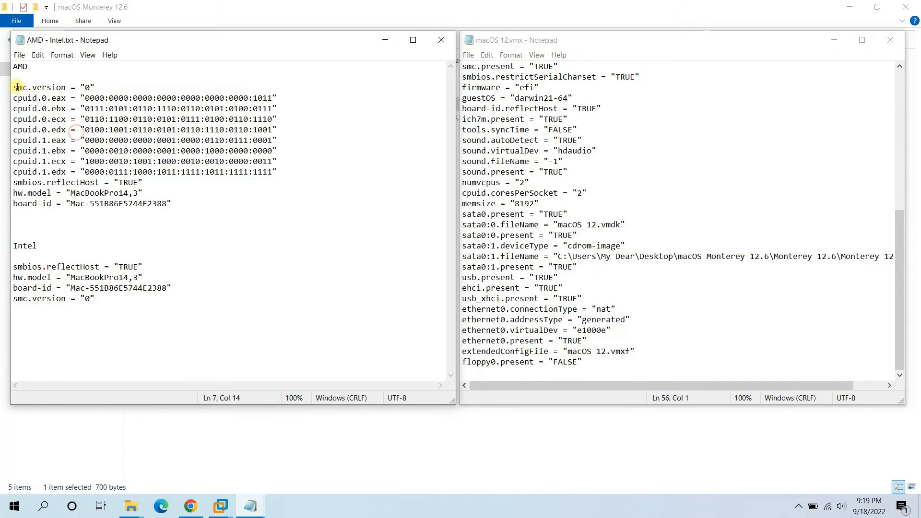
{"action": "left_click_drag", "start_coordinate": [15, 88], "coordinate": [172, 203]}
{"action": "right_click", "coordinate": [133, 158]}
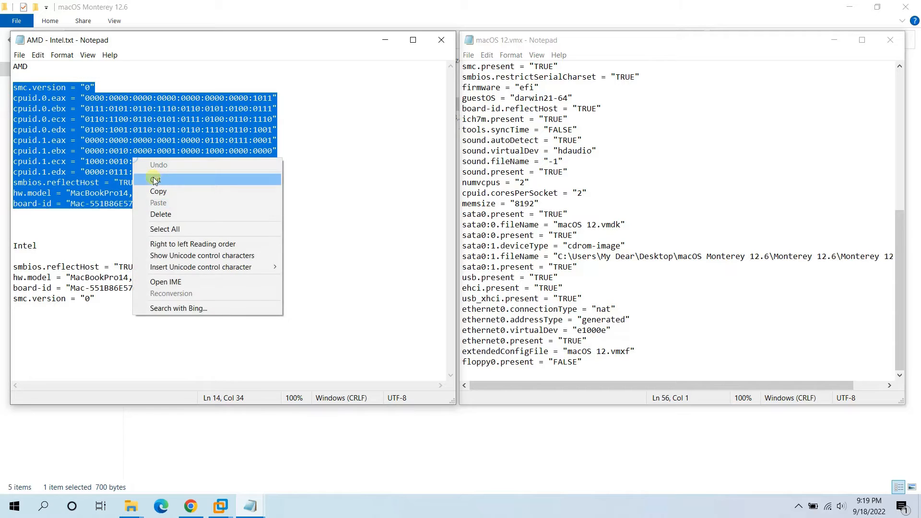
{"action": "left_click", "coordinate": [155, 187]}
{"action": "left_click", "coordinate": [480, 373]}
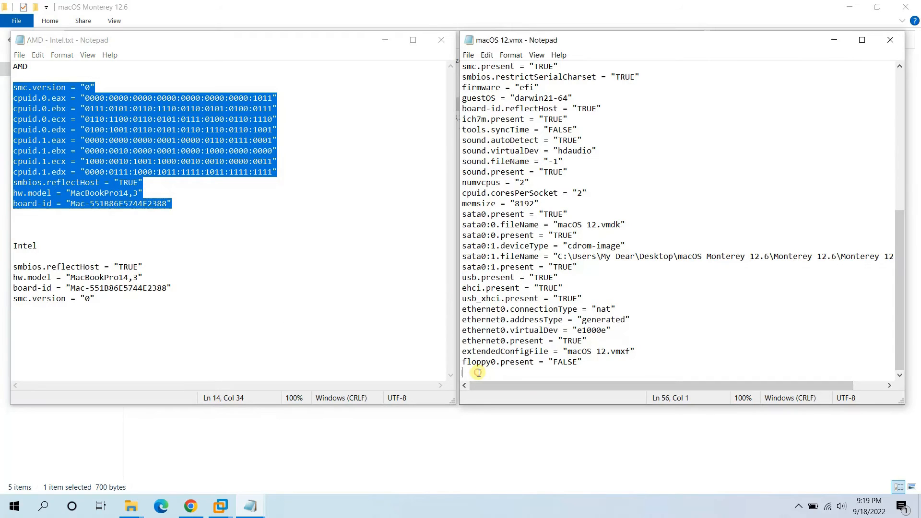
{"action": "right_click", "coordinate": [480, 373]}
{"action": "left_click", "coordinate": [520, 260]}
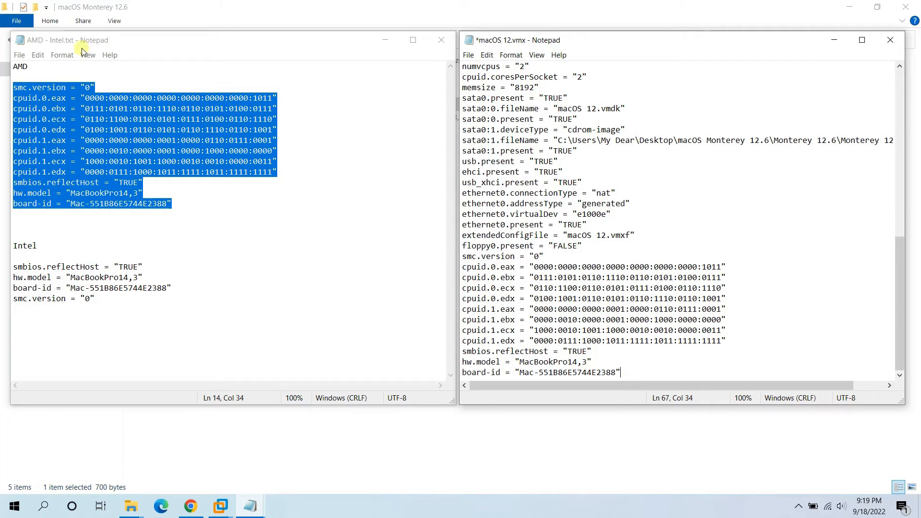
- Save macOS 12.vmx and close its Notepad window
{"action": "left_click", "coordinate": [385, 40]}
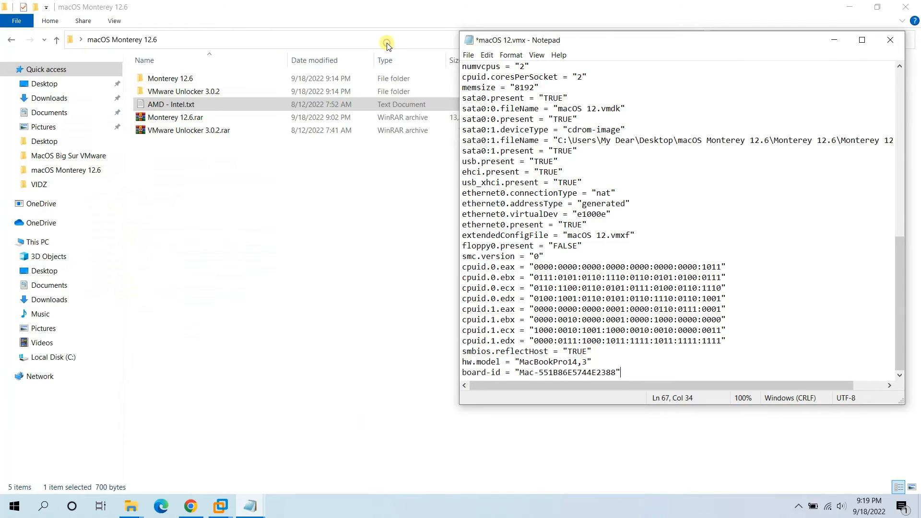
{"action": "left_click_drag", "start_coordinate": [642, 47], "coordinate": [393, 48]}
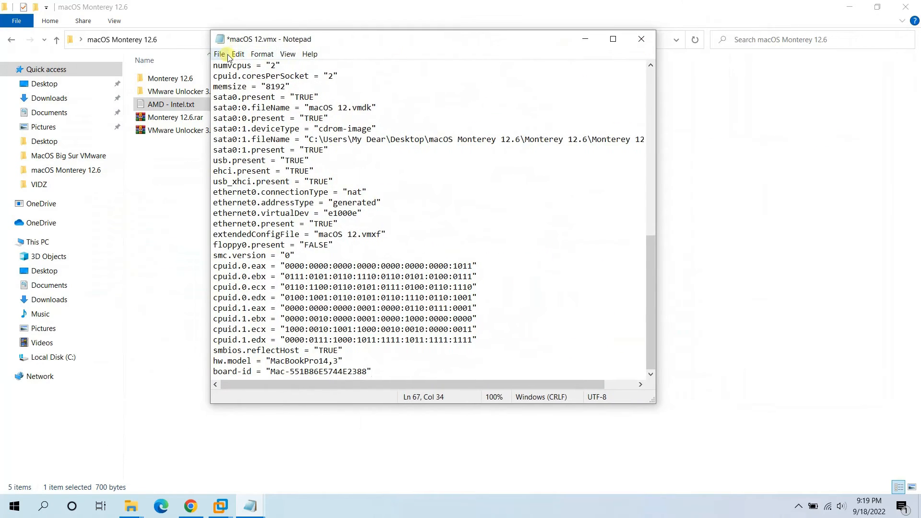
{"action": "left_click", "coordinate": [224, 55]}
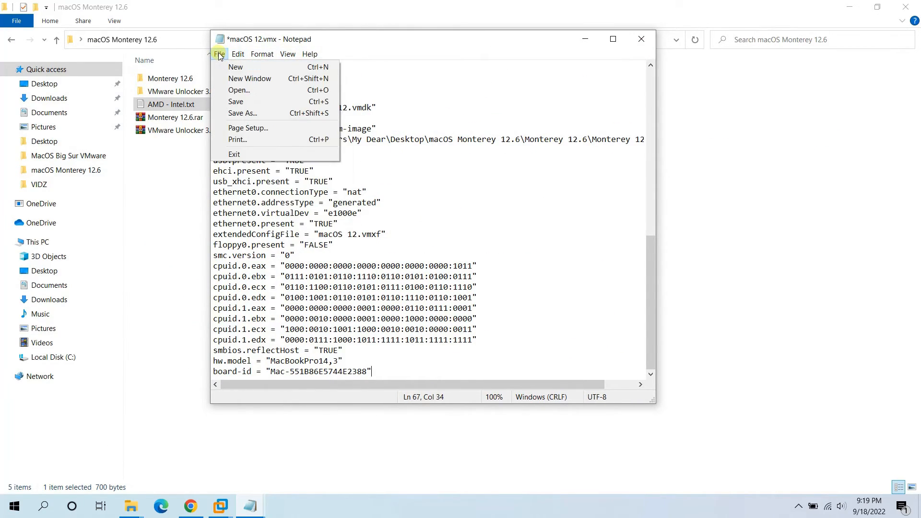
{"action": "left_click", "coordinate": [256, 102]}
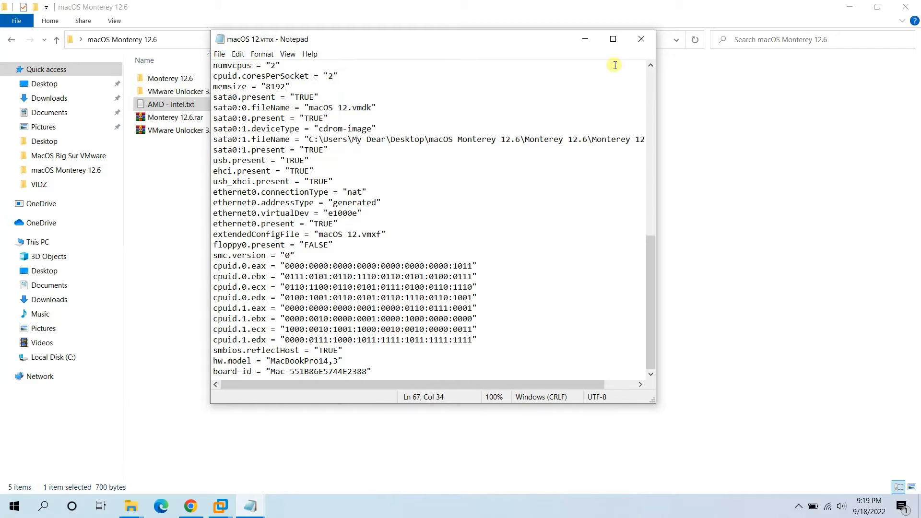
{"action": "left_click", "coordinate": [641, 39]}
{"action": "left_click", "coordinate": [131, 504]}
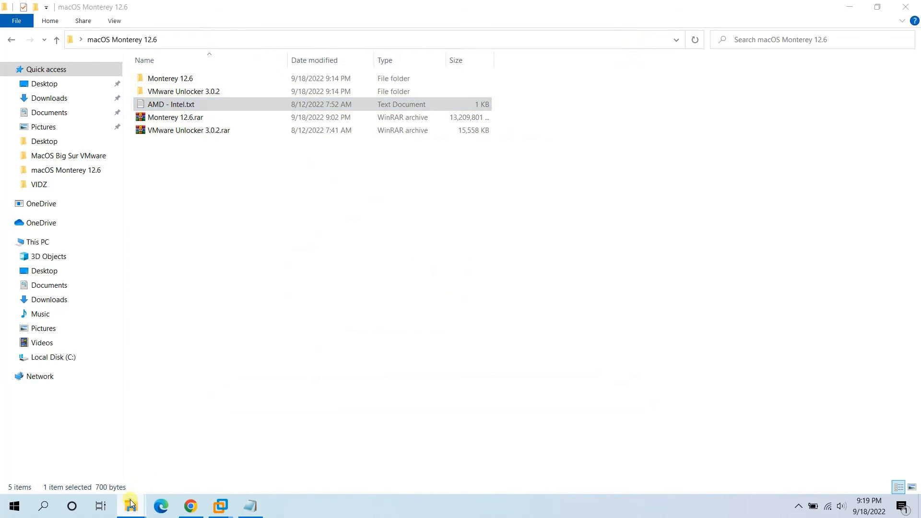
- Close the macOS 12 folder window and switch to the macOS 12 machine in VMware Workstation
{"action": "left_click", "coordinate": [211, 453]}
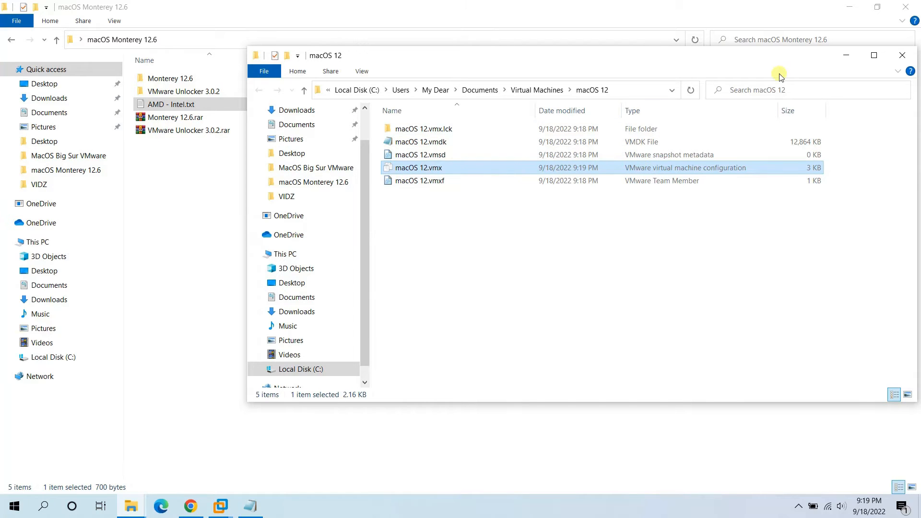
{"action": "left_click", "coordinate": [903, 55]}
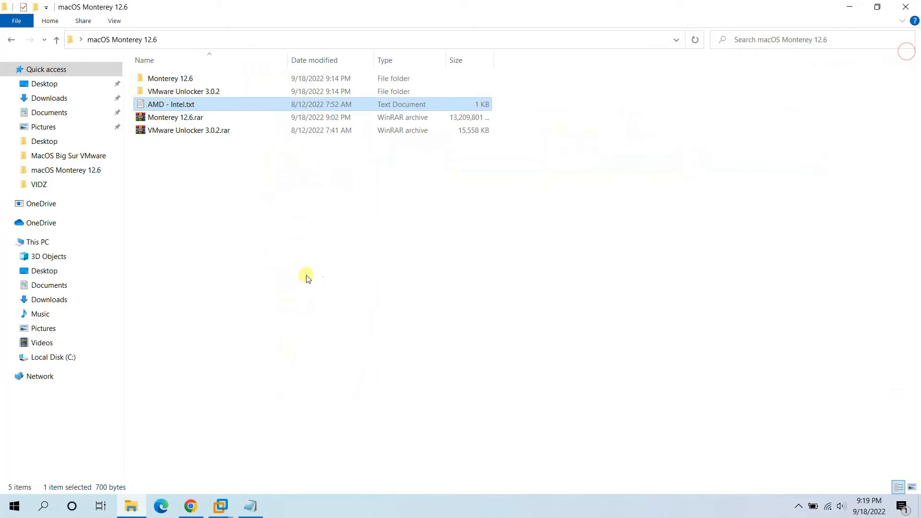
{"action": "left_click", "coordinate": [221, 508]}
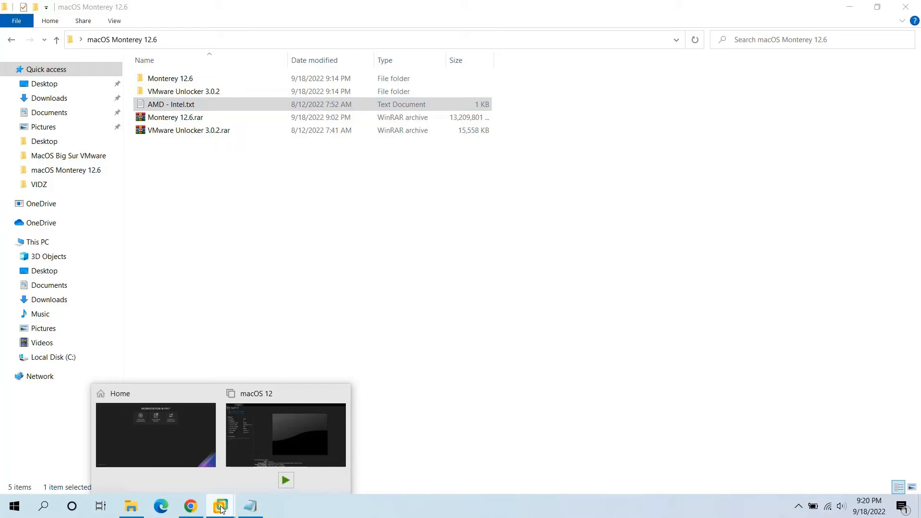
{"action": "left_click", "coordinate": [253, 450]}
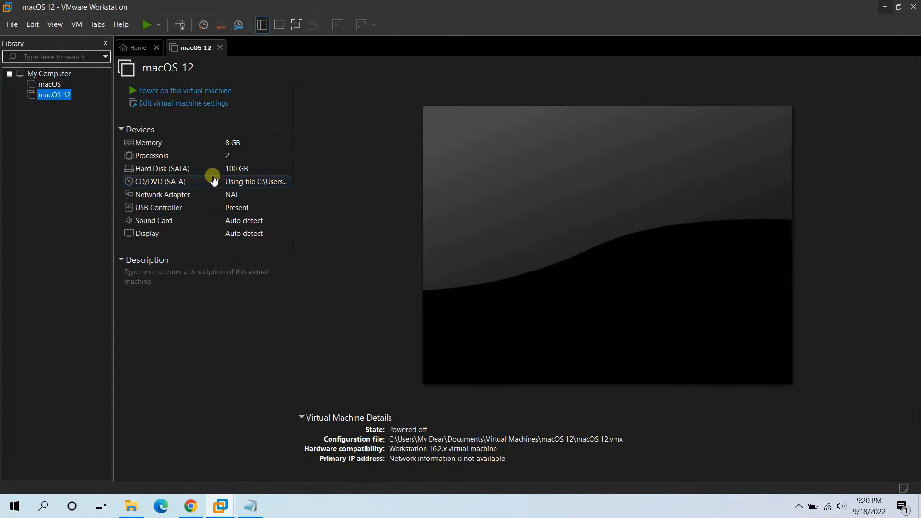
- Power on the macOS 12 VM, dismiss the hint bar, and view it full screen
{"action": "left_click", "coordinate": [207, 91]}
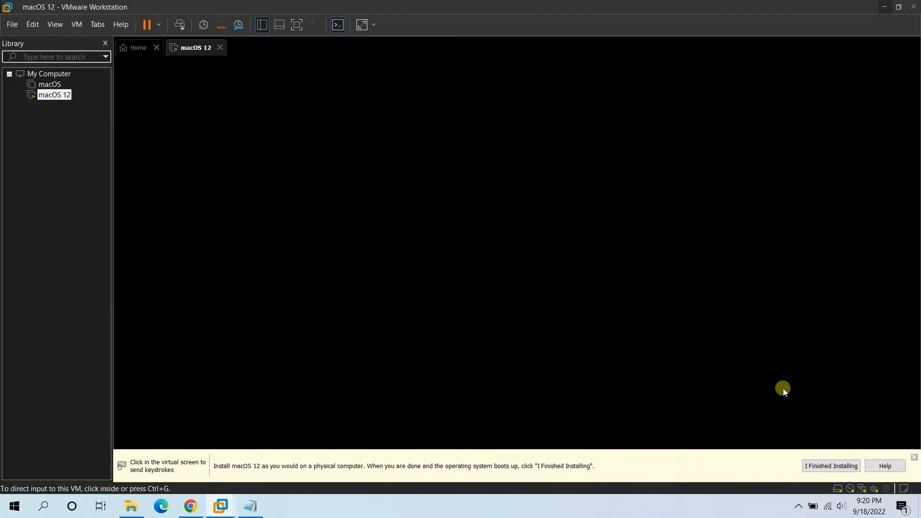
{"action": "left_click", "coordinate": [915, 459]}
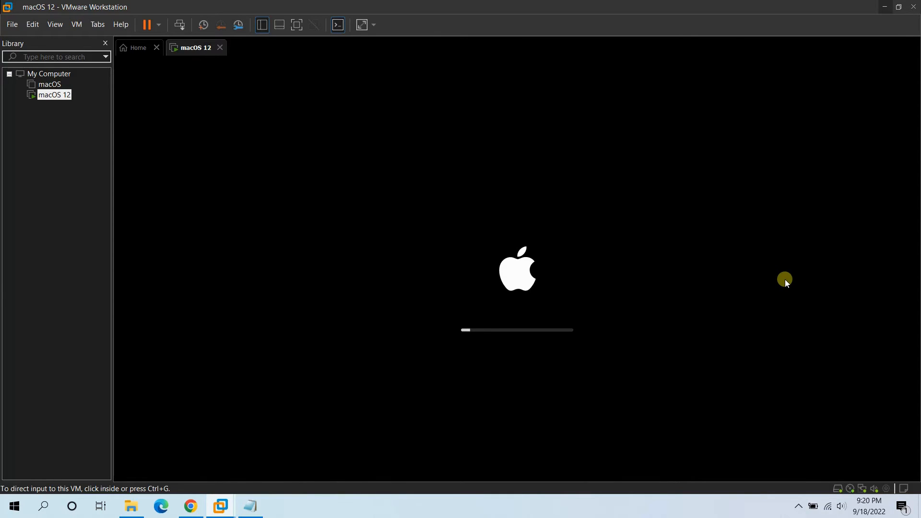
{"action": "left_click", "coordinate": [338, 25]}
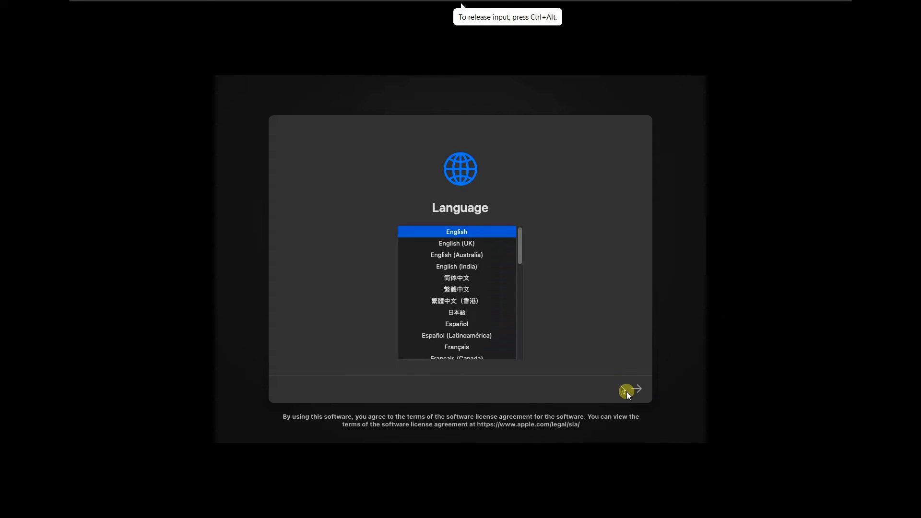
- Continue in English, open Disk Utility, and select the 107 GB VMware virtual hard drive
{"action": "left_click", "coordinate": [637, 390]}
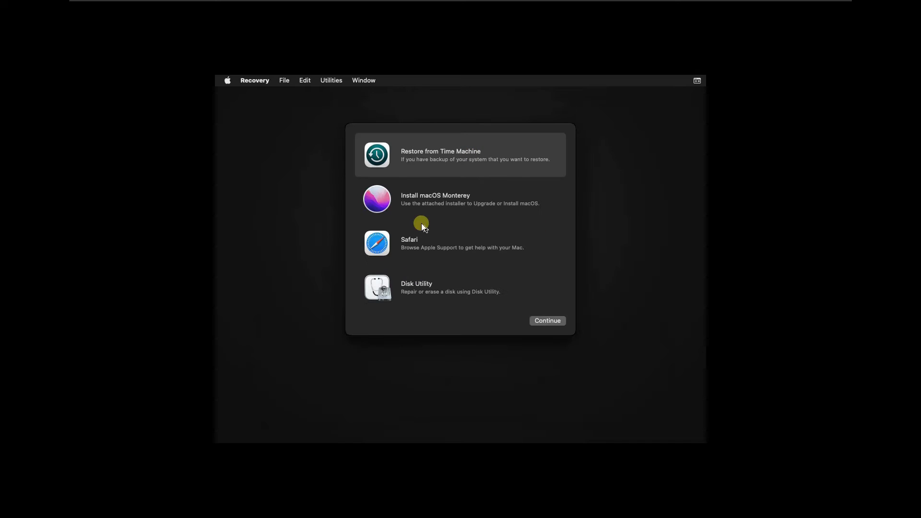
{"action": "left_click", "coordinate": [396, 288]}
{"action": "left_click", "coordinate": [548, 320]}
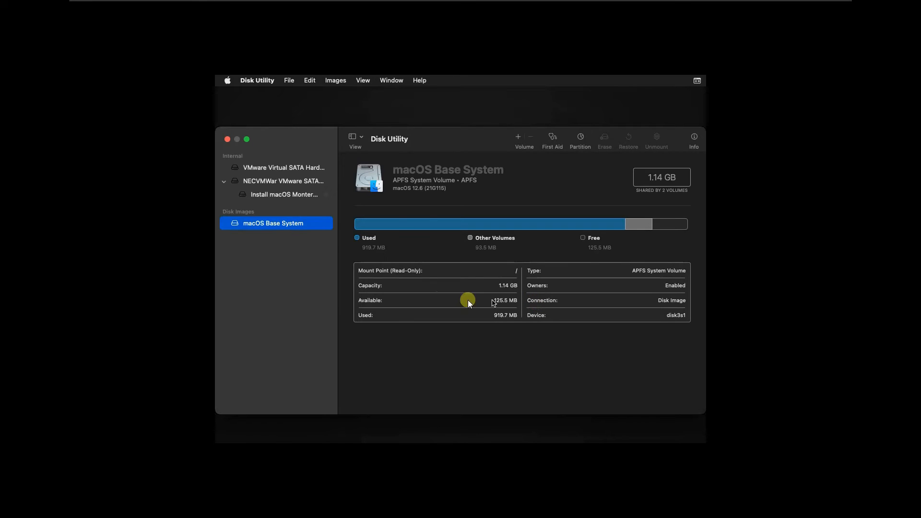
{"action": "left_click", "coordinate": [256, 169]}
{"action": "left_click", "coordinate": [257, 185]}
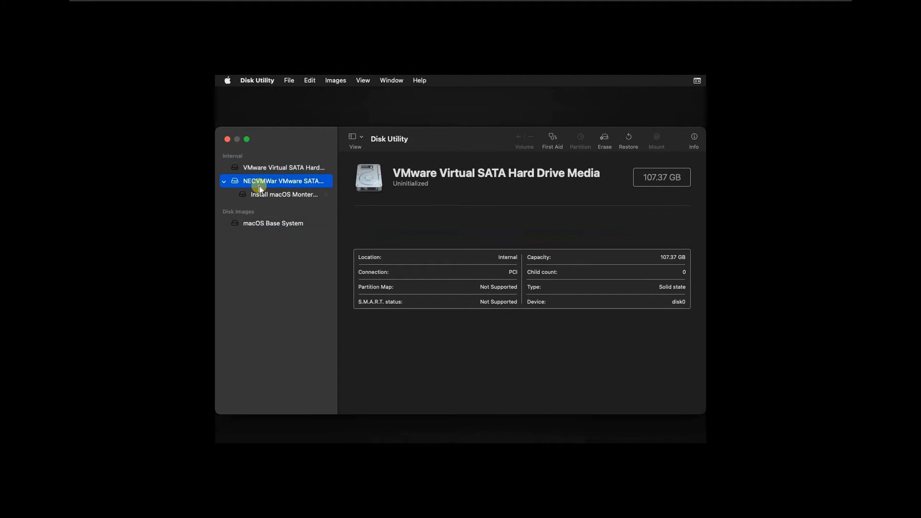
{"action": "left_click", "coordinate": [255, 195]}
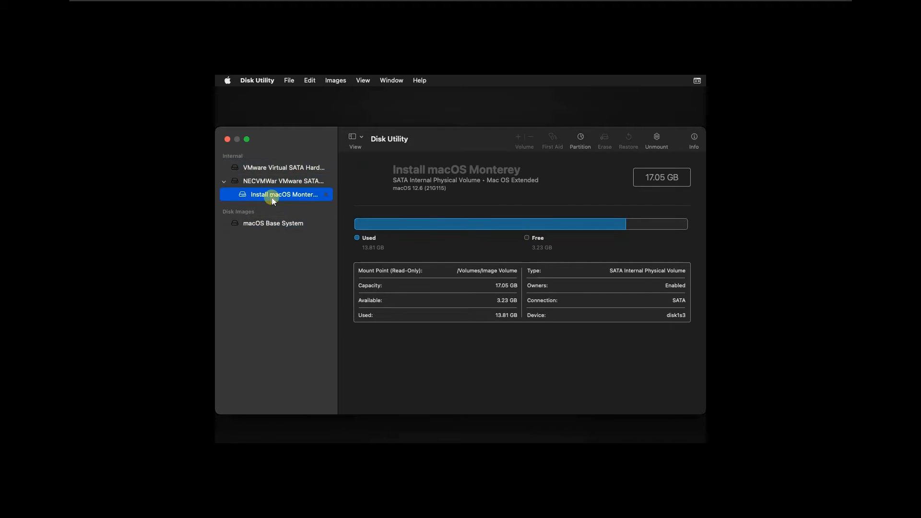
{"action": "left_click", "coordinate": [263, 182]}
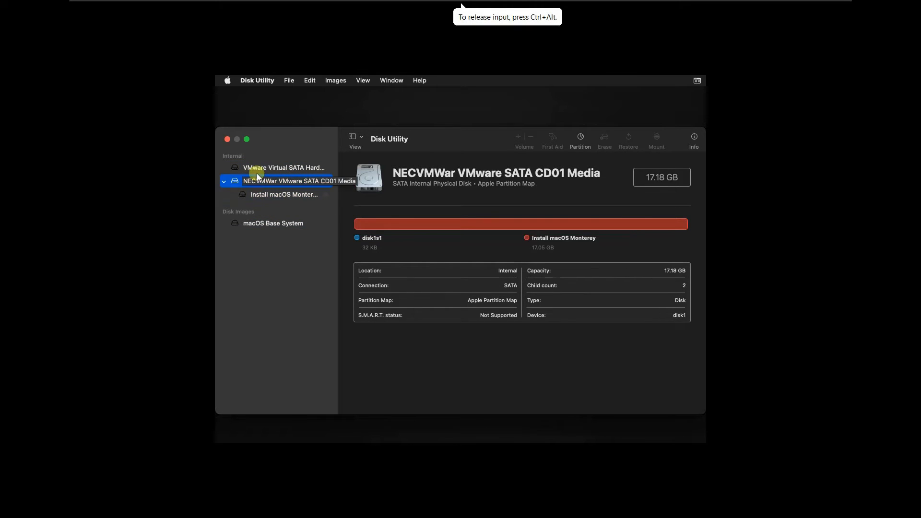
{"action": "left_click", "coordinate": [258, 169]}
- Erase the drive as APFS with GUID scheme named Macintosh HD, then check the new volume
{"action": "left_click", "coordinate": [605, 140]}
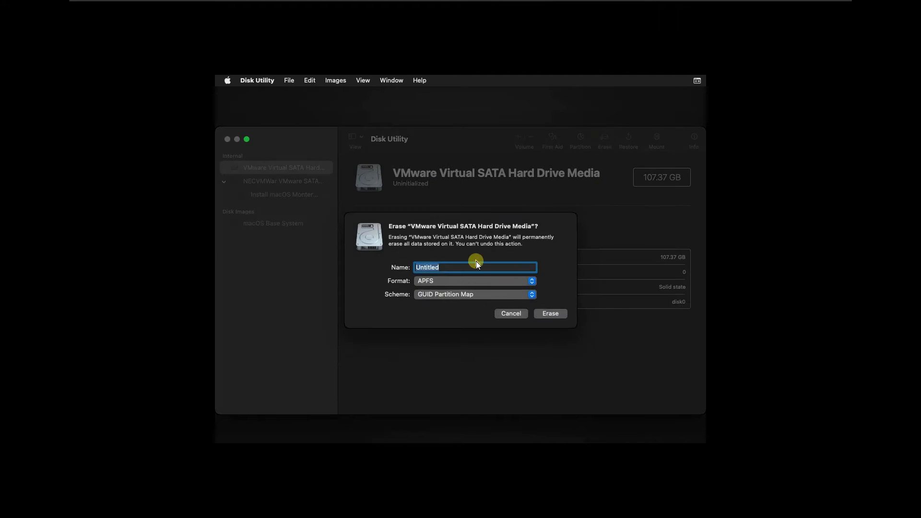
{"action": "type", "text": "Macintosh HD"}
{"action": "left_click", "coordinate": [550, 314]}
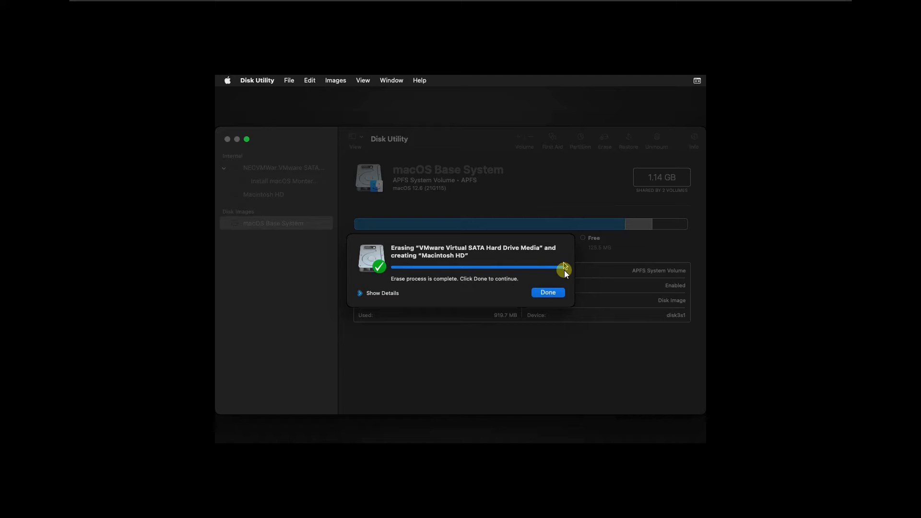
{"action": "left_click", "coordinate": [553, 292]}
{"action": "left_click", "coordinate": [254, 168]}
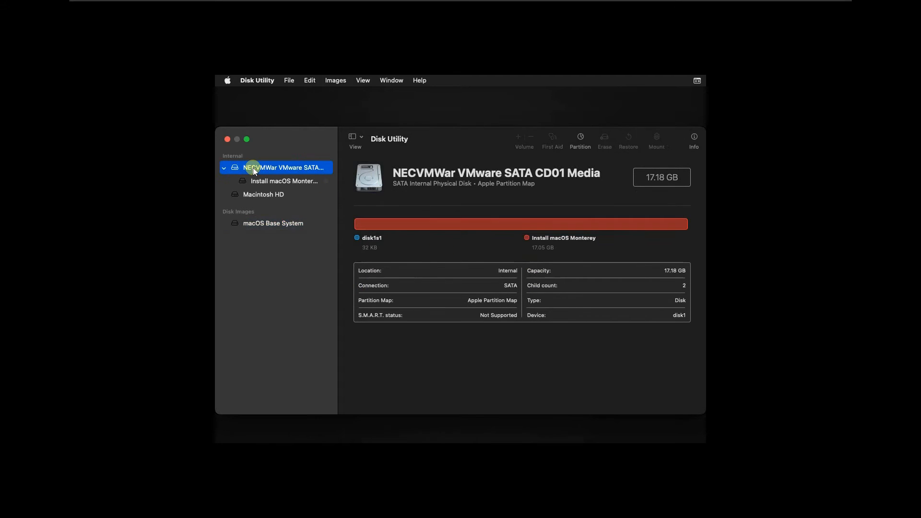
{"action": "left_click", "coordinate": [252, 196]}
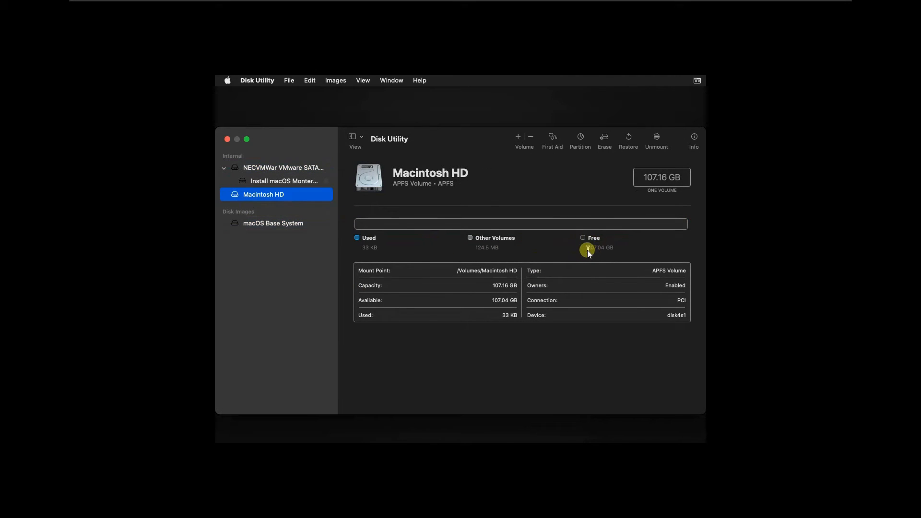
{"action": "left_click_drag", "start_coordinate": [587, 250], "coordinate": [548, 248]}
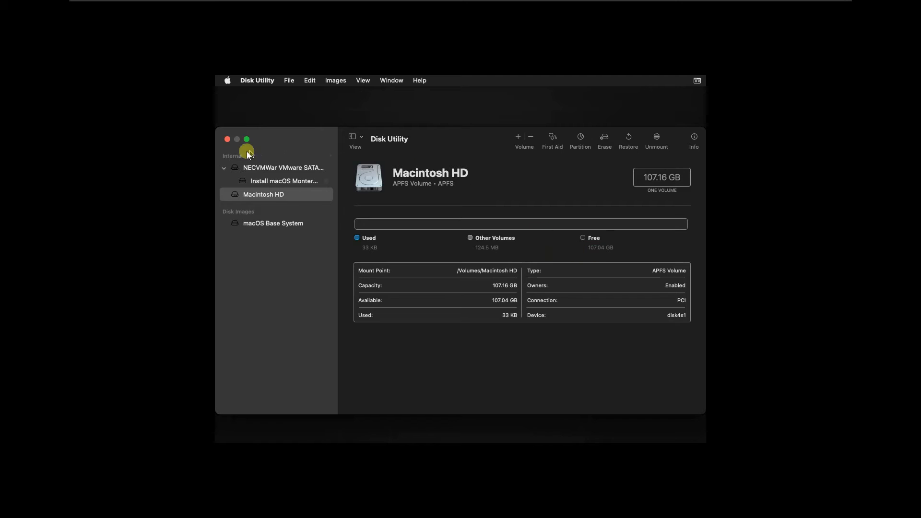
- Quit Disk Utility and launch the Install macOS Monterey installer from recovery
{"action": "left_click", "coordinate": [227, 139]}
{"action": "left_click", "coordinate": [483, 203]}
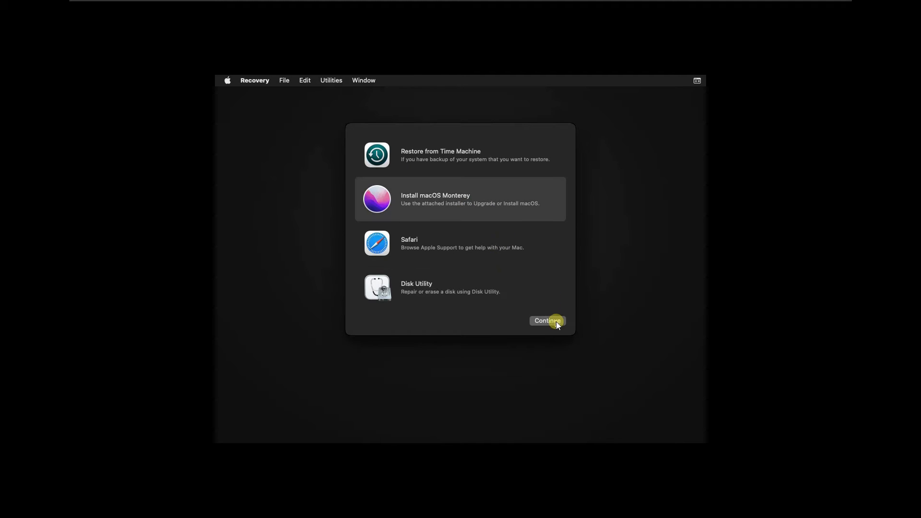
{"action": "left_click", "coordinate": [557, 319]}
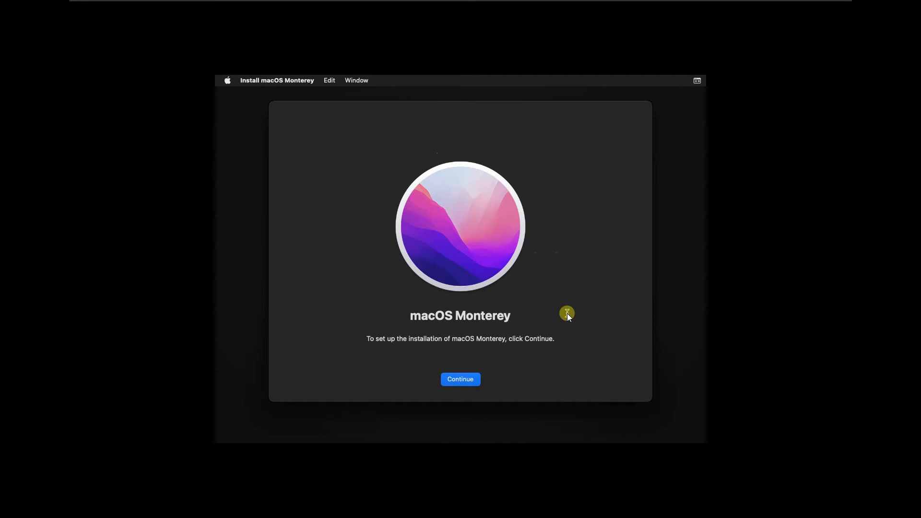
- Agree to the macOS licence and install onto the Macintosh HD disk
{"action": "key", "text": "Return"}
{"action": "left_click", "coordinate": [490, 380]}
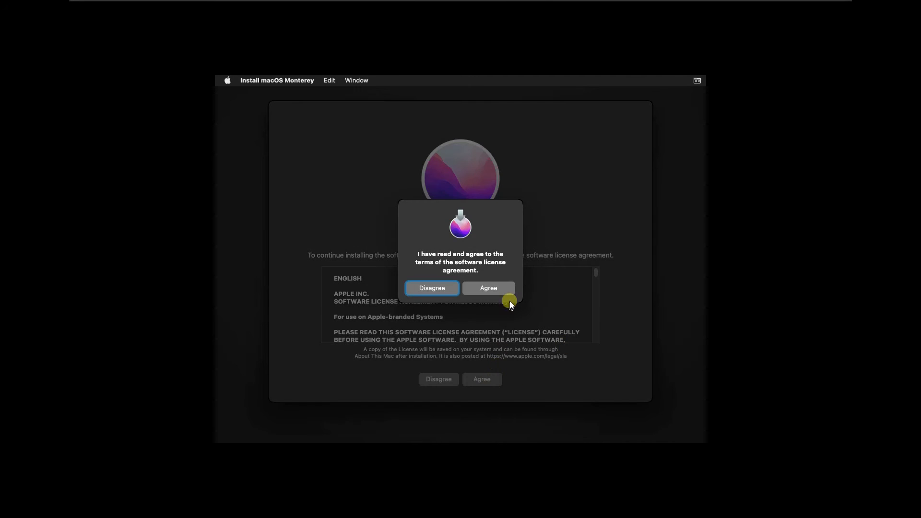
{"action": "left_click", "coordinate": [505, 287]}
{"action": "left_click", "coordinate": [467, 335]}
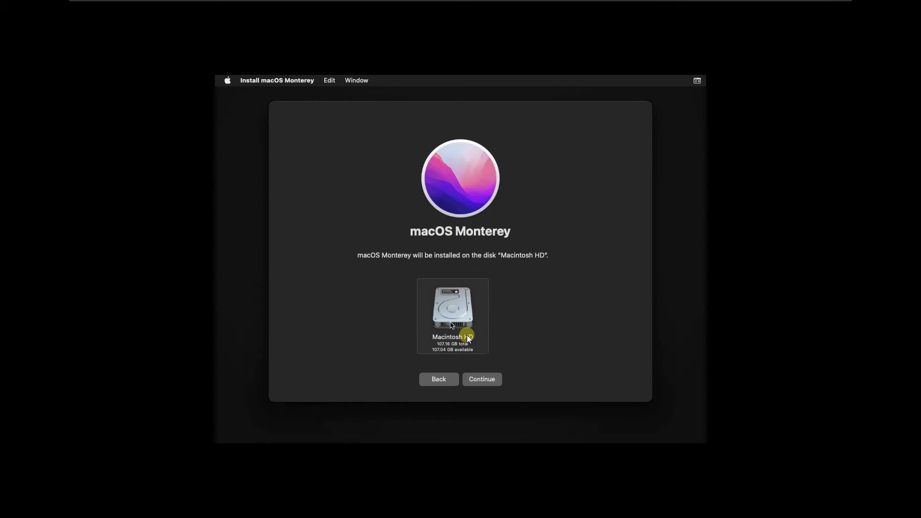
{"action": "left_click", "coordinate": [494, 383]}
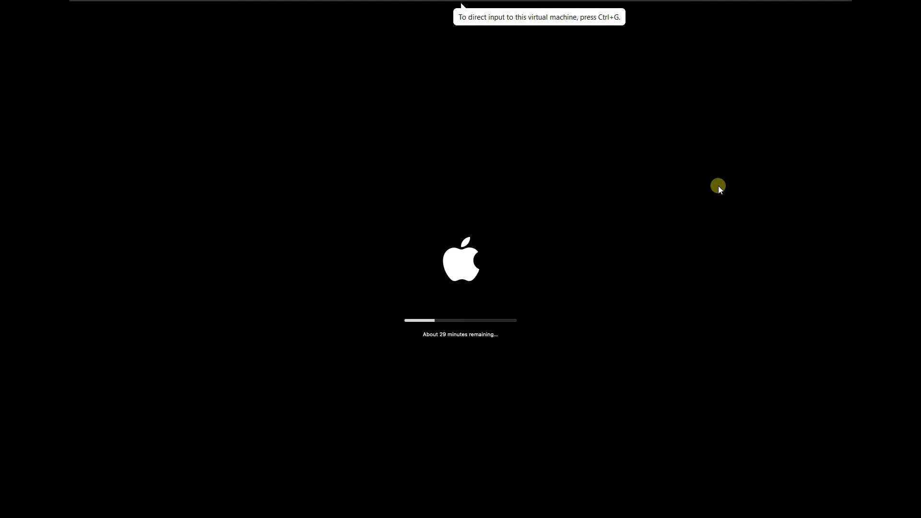
- Wait through installation and restarts until Select Your Country or Region appears
{"action": "left_click", "coordinate": [767, 190]}
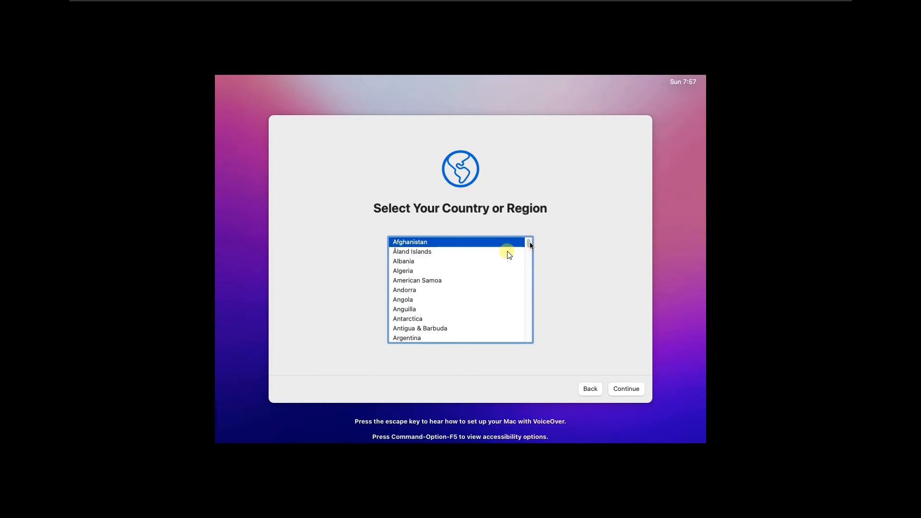
- Choose United States and keep default language, accessibility and privacy settings
{"action": "scroll", "coordinate": [456, 288], "scroll_direction": "down", "scroll_amount": 20}
{"action": "left_click", "coordinate": [423, 310]}
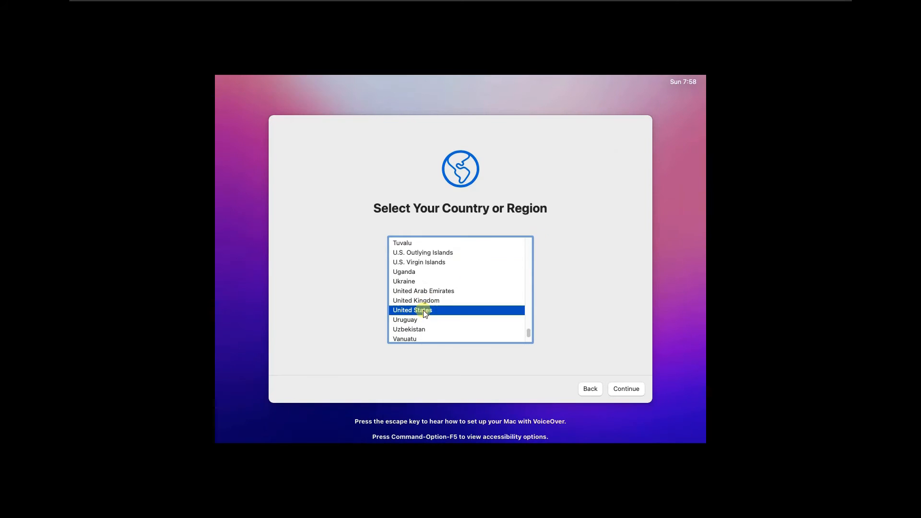
{"action": "left_click", "coordinate": [632, 390]}
{"action": "left_click", "coordinate": [635, 388]}
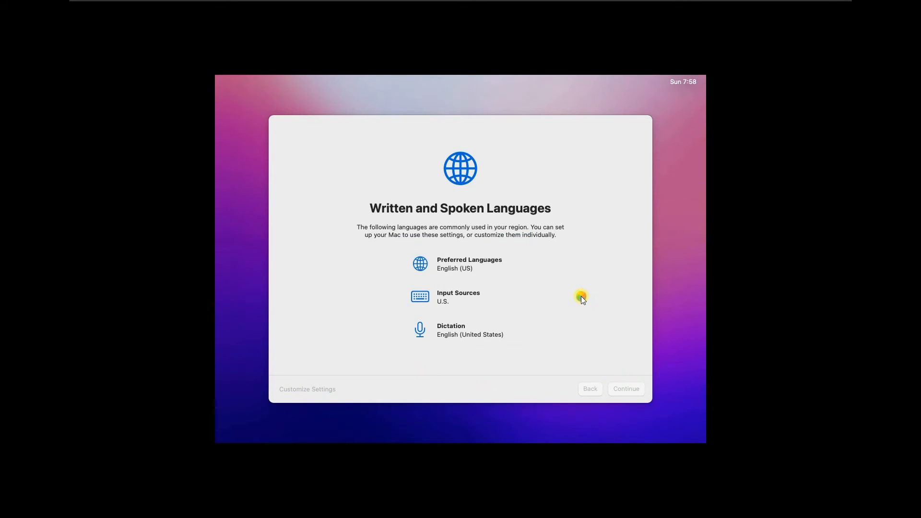
{"action": "left_click", "coordinate": [640, 390]}
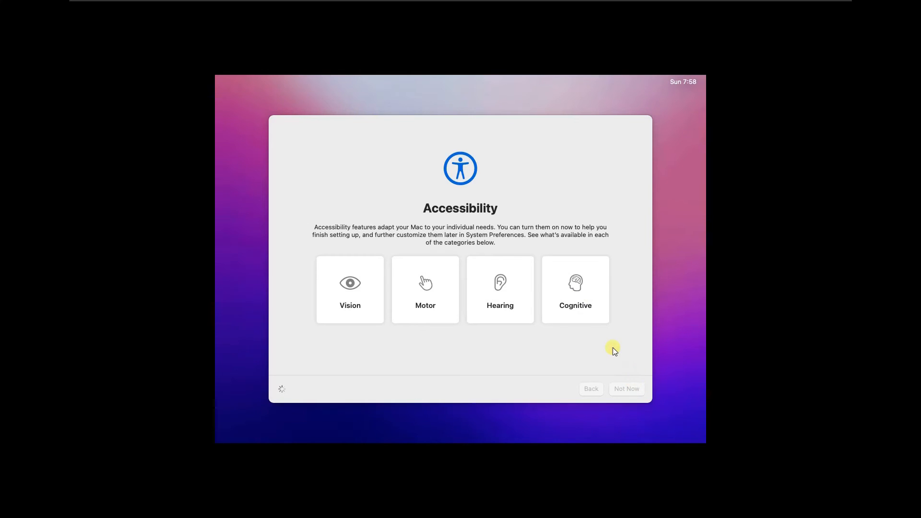
{"action": "left_click", "coordinate": [637, 390]}
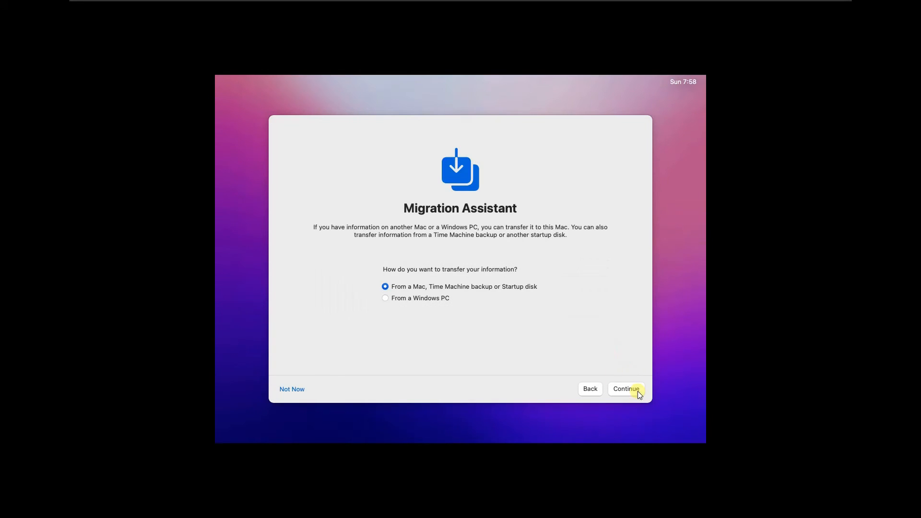
- Skip data migration and Apple ID sign-in, then agree to the terms and conditions
{"action": "left_click", "coordinate": [289, 389]}
{"action": "left_click", "coordinate": [306, 388]}
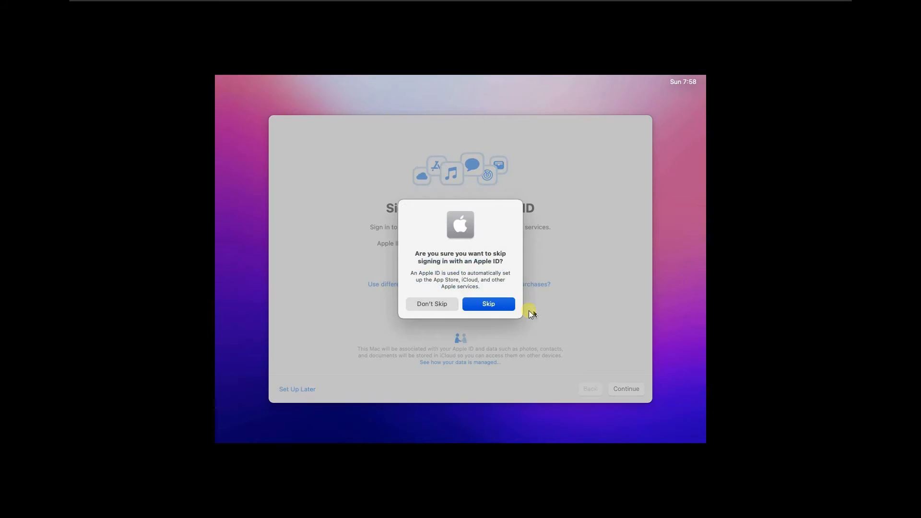
{"action": "left_click", "coordinate": [499, 309]}
{"action": "left_click", "coordinate": [630, 389]}
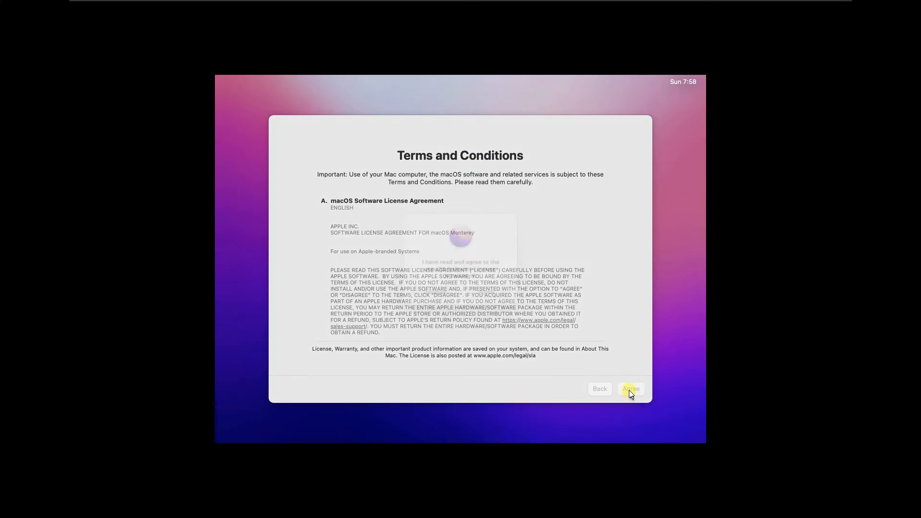
{"action": "left_click", "coordinate": [497, 292]}
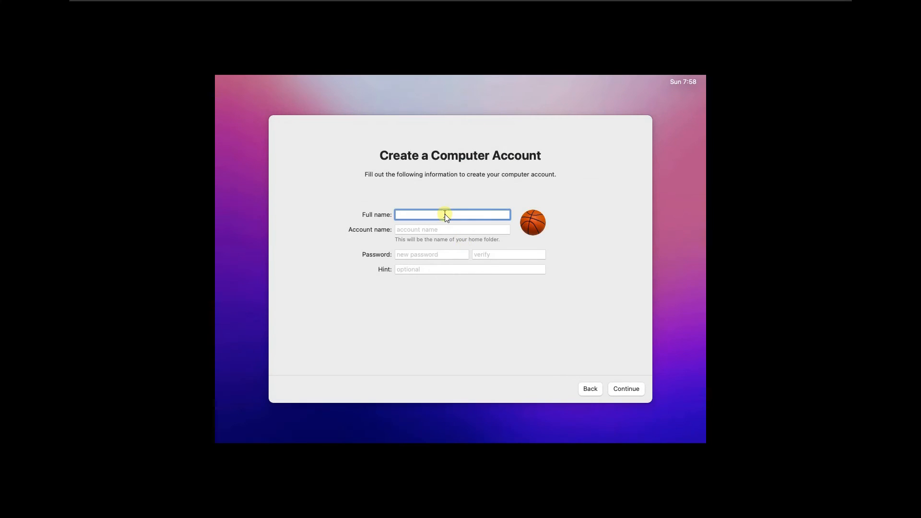
- Create the computer account with the chosen account name and password
{"action": "type", "text": "vidz"}
{"action": "key", "text": "Tab"}
{"action": "key", "text": "Tab"}
{"action": "type", "text": "123456"}
{"action": "key", "text": "Tab"}
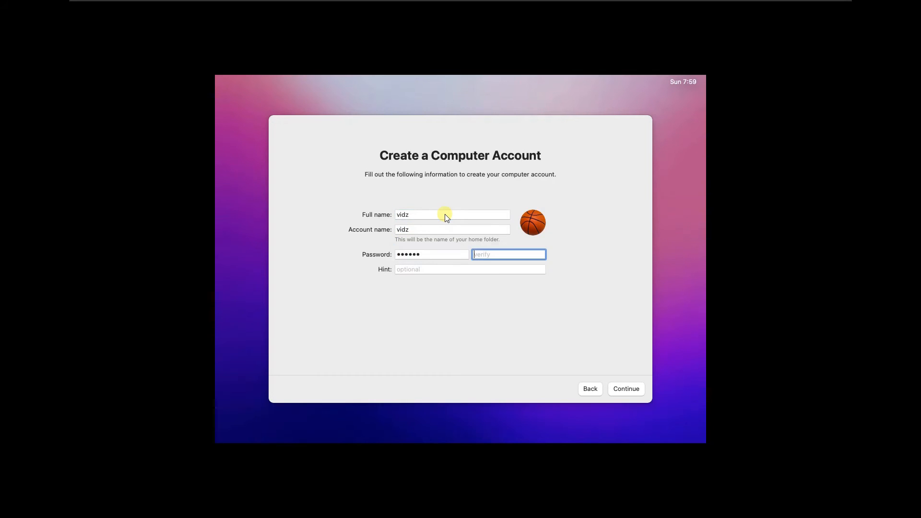
{"action": "type", "text": "123456"}
{"action": "left_click", "coordinate": [631, 391]}
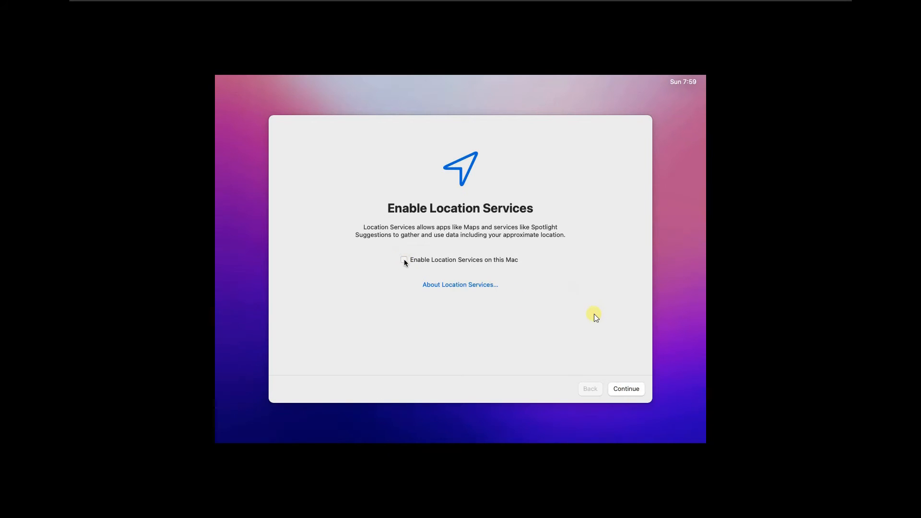
- Enable location services, stop analytics sharing, postpone Screen Time, and keep Light appearance
{"action": "left_click", "coordinate": [404, 260]}
{"action": "left_click", "coordinate": [630, 391]}
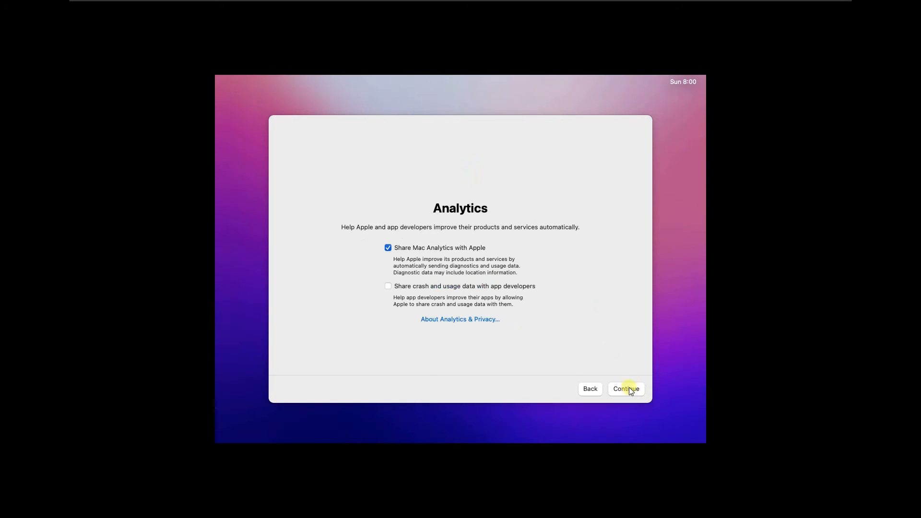
{"action": "left_click", "coordinate": [388, 248]}
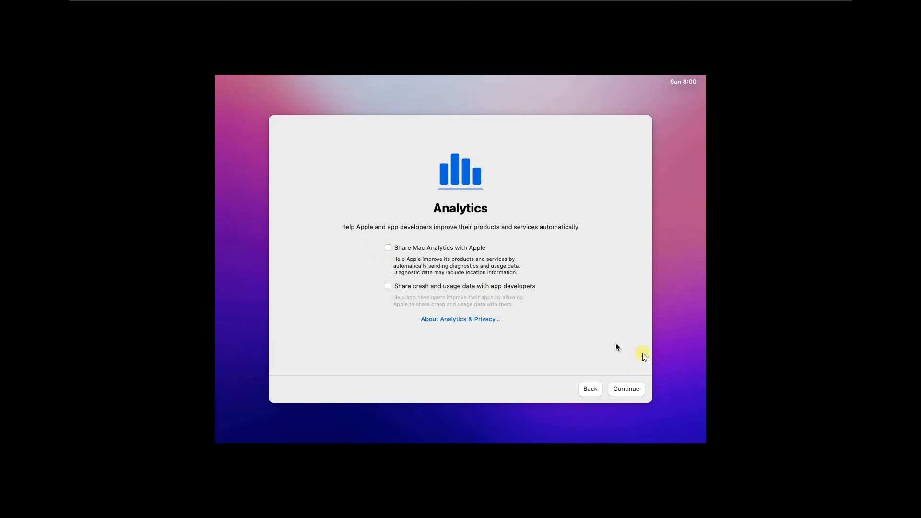
{"action": "left_click", "coordinate": [627, 390]}
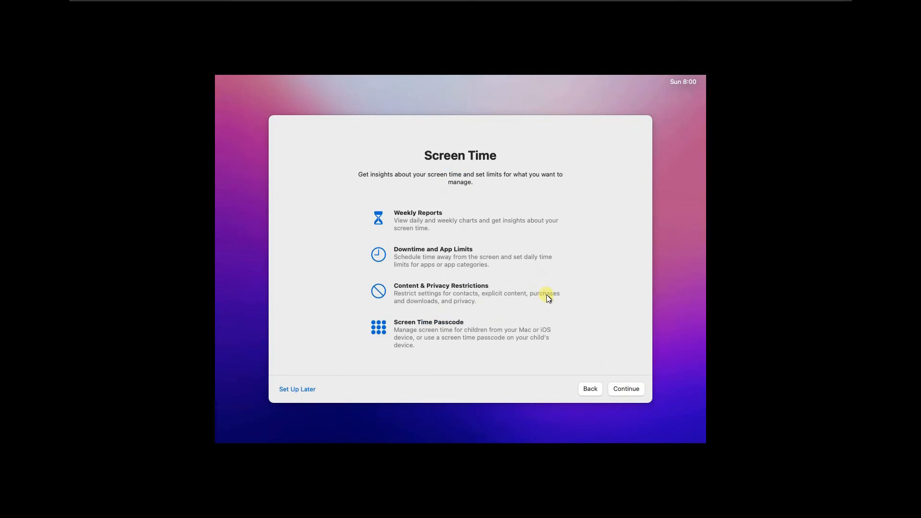
{"action": "left_click", "coordinate": [297, 388]}
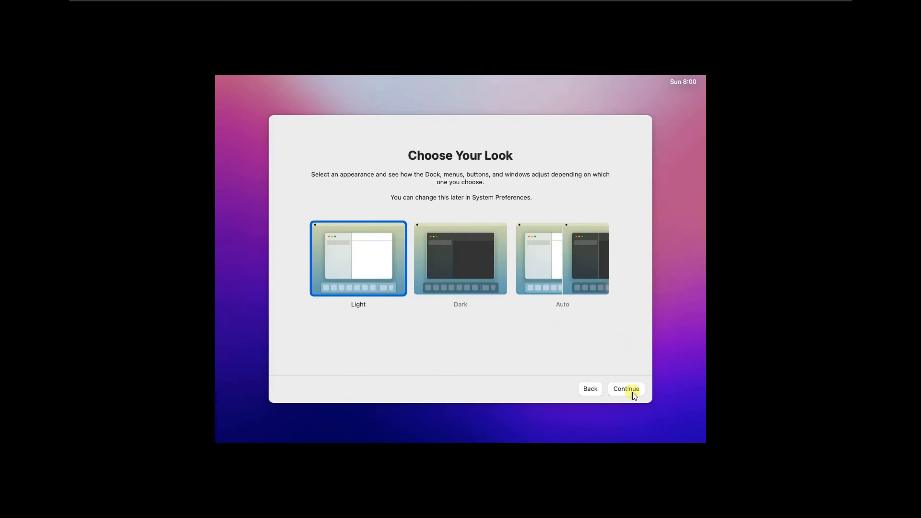
{"action": "left_click", "coordinate": [631, 391]}
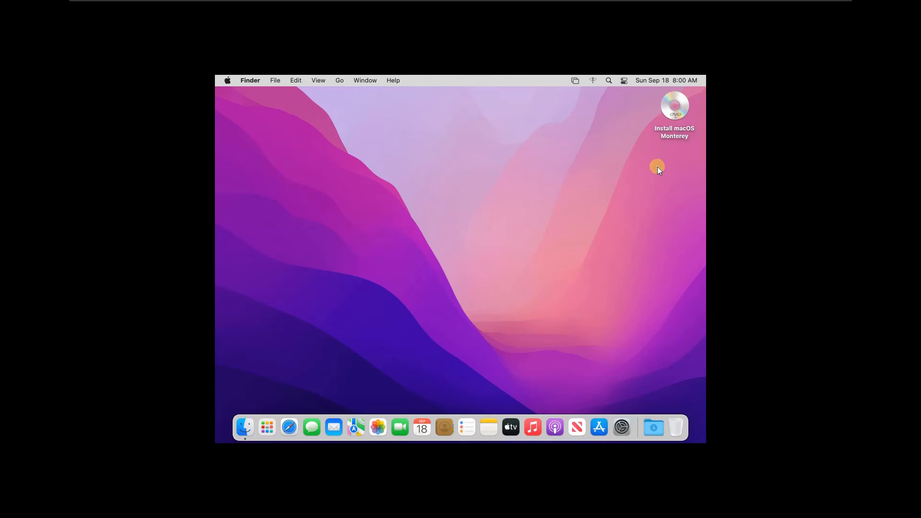
- Eject the macOS installer disc and check the Mac's version in About This Mac
{"action": "right_click", "coordinate": [672, 111]}
{"action": "left_click", "coordinate": [653, 130]}
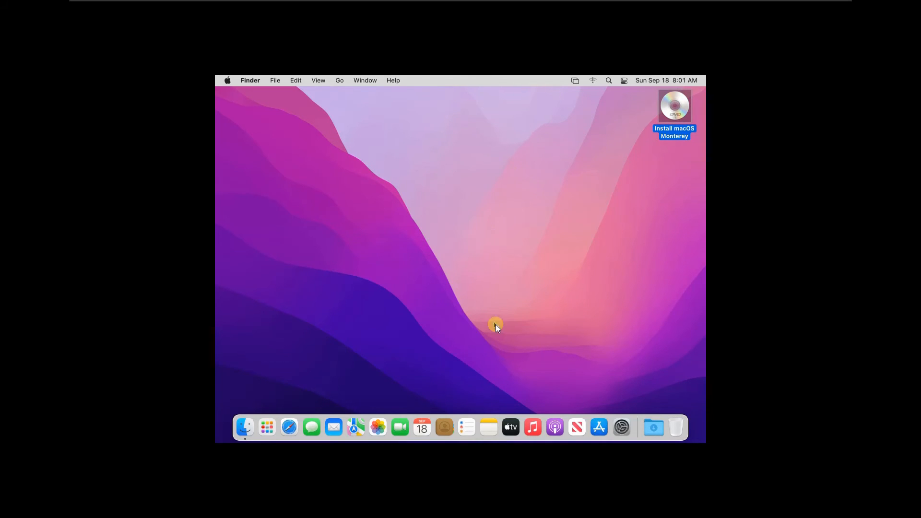
{"action": "left_click", "coordinate": [622, 427]}
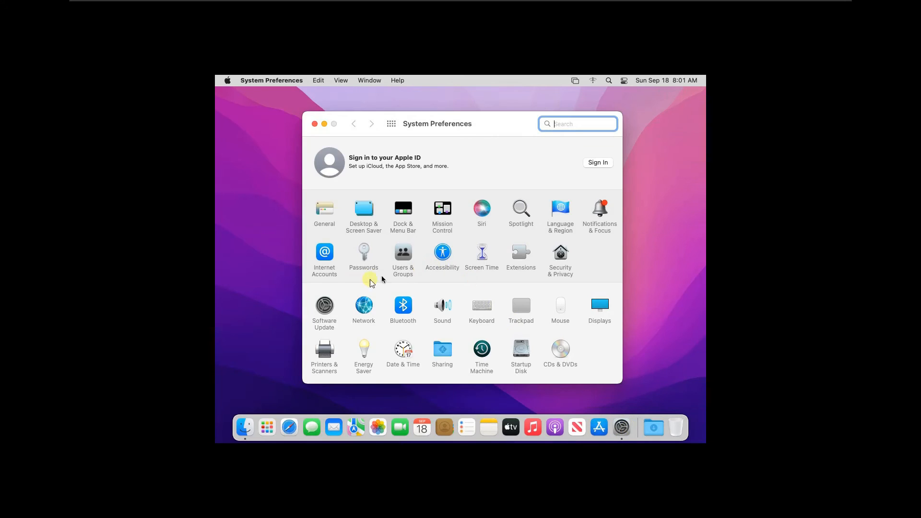
{"action": "left_click", "coordinate": [323, 311]}
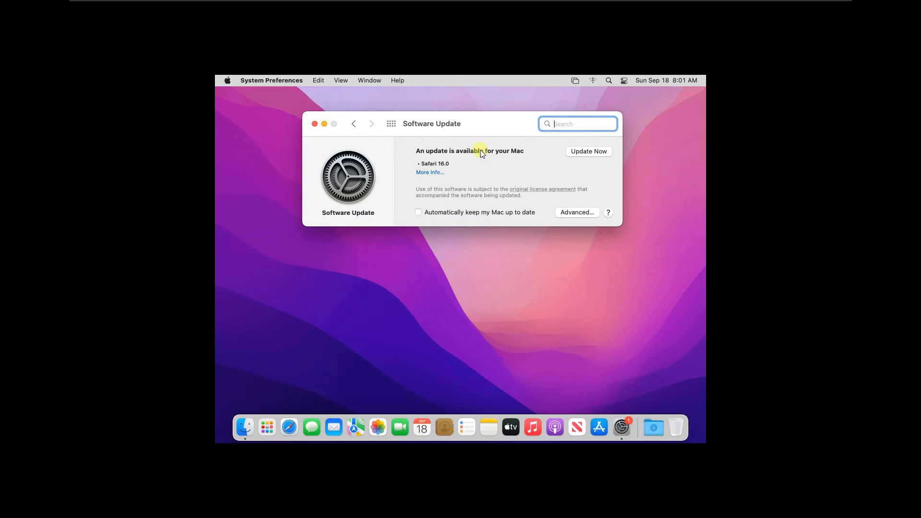
{"action": "left_click", "coordinate": [229, 80]}
{"action": "left_click", "coordinate": [244, 93]}
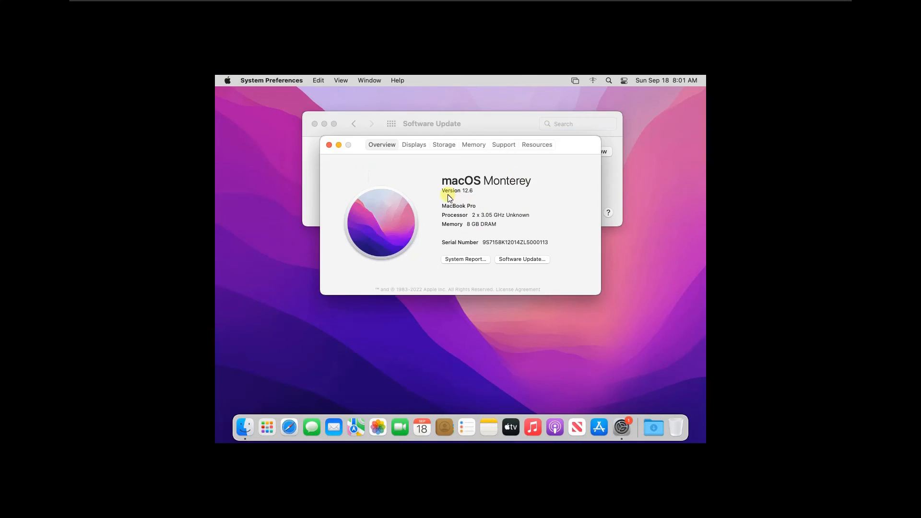
{"action": "left_click", "coordinate": [330, 144]}
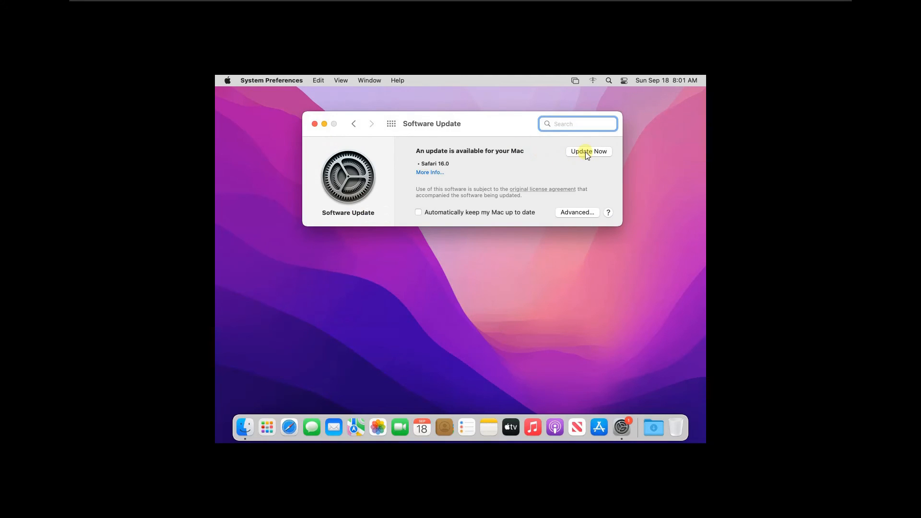
- Install the Safari 16.0 update, turn on automatic updates, and exit VMware full screen
{"action": "left_click", "coordinate": [417, 214]}
{"action": "type", "text": "******"}
{"action": "key", "text": "Return"}
{"action": "left_click", "coordinate": [603, 153]}
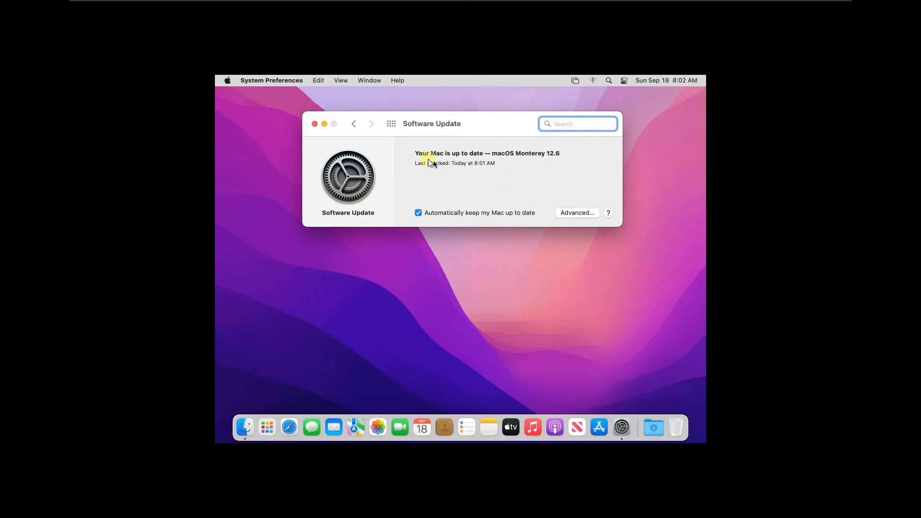
{"action": "left_click", "coordinate": [391, 124]}
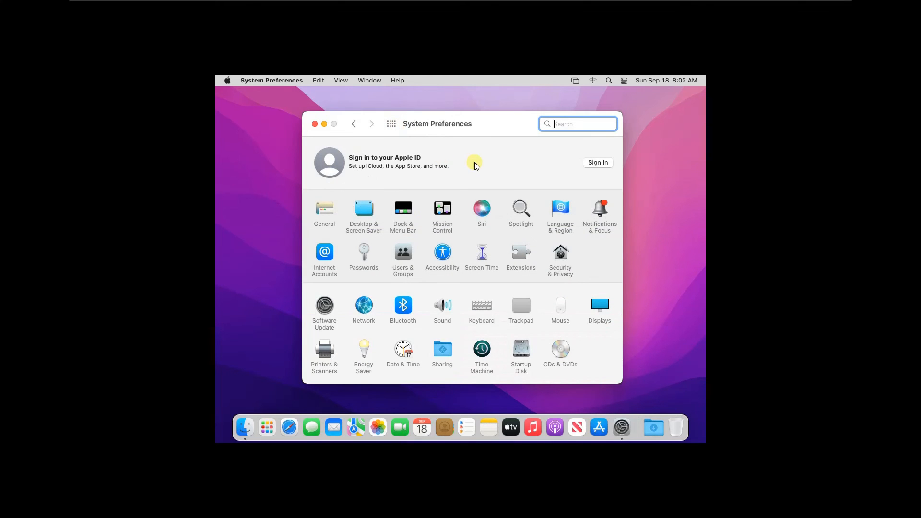
{"action": "left_click", "coordinate": [814, 7]}
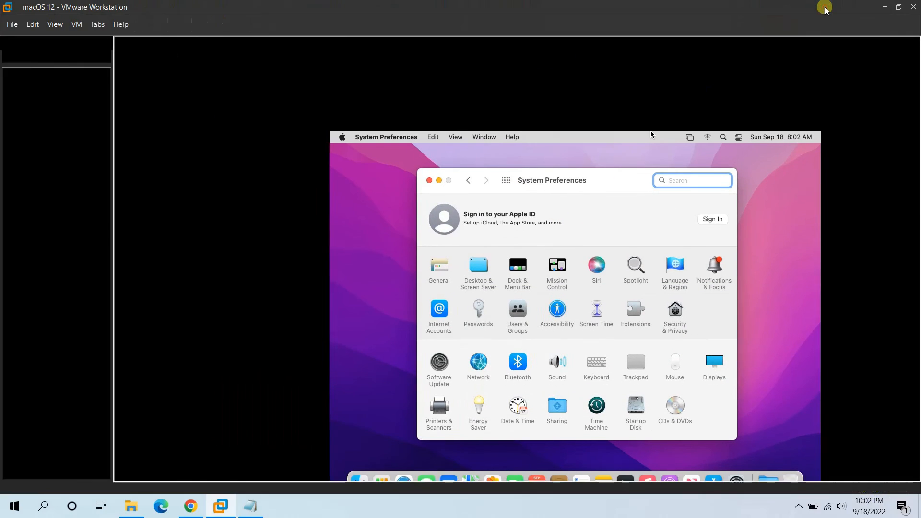
- Install VMware Tools in the macOS 12 guest, authorizing with the administrator password
{"action": "right_click", "coordinate": [57, 95]}
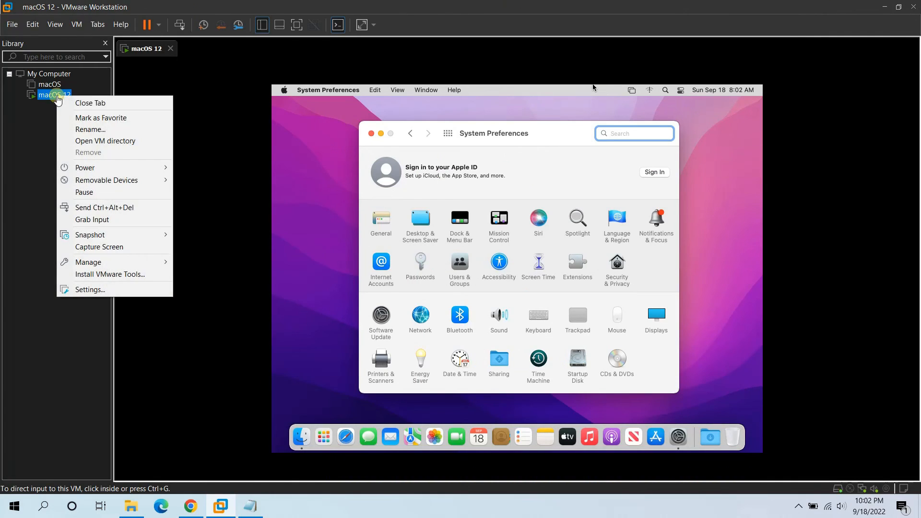
{"action": "left_click", "coordinate": [143, 276]}
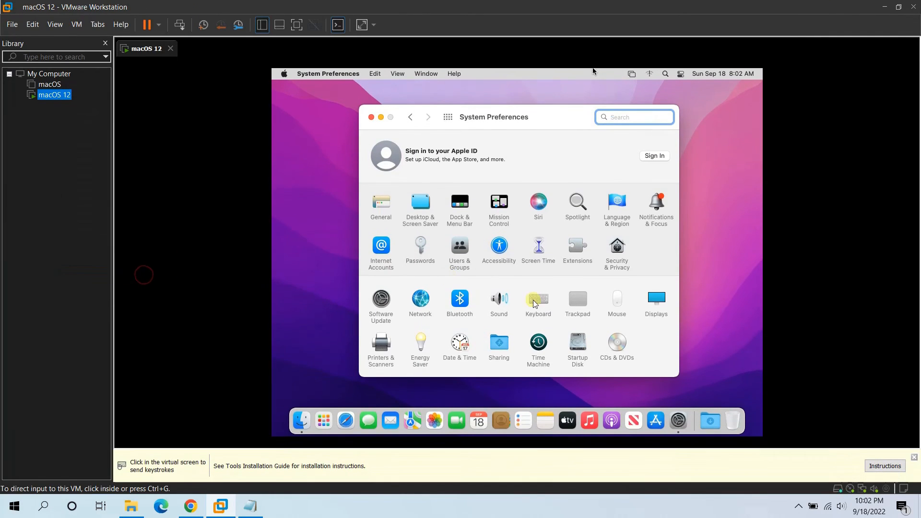
{"action": "left_click", "coordinate": [914, 458]}
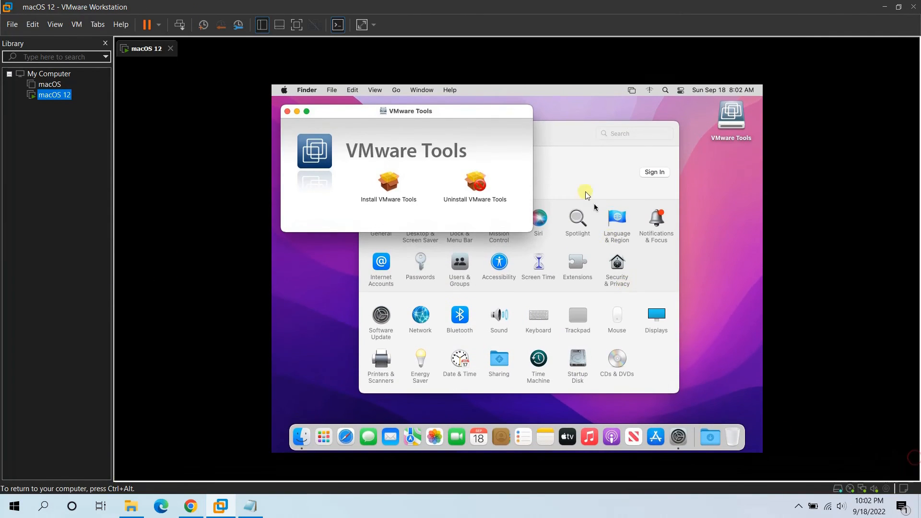
{"action": "double_click", "coordinate": [385, 185]}
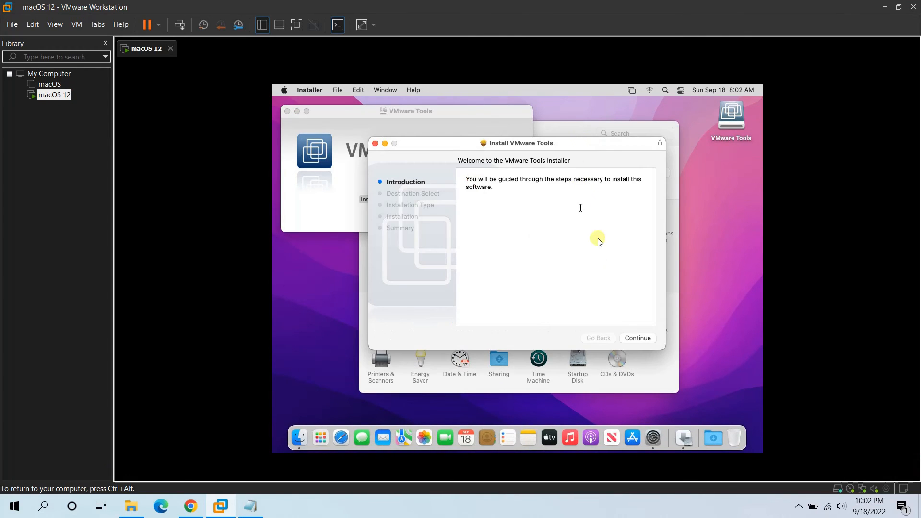
{"action": "left_click", "coordinate": [640, 338]}
{"action": "left_click", "coordinate": [639, 337]}
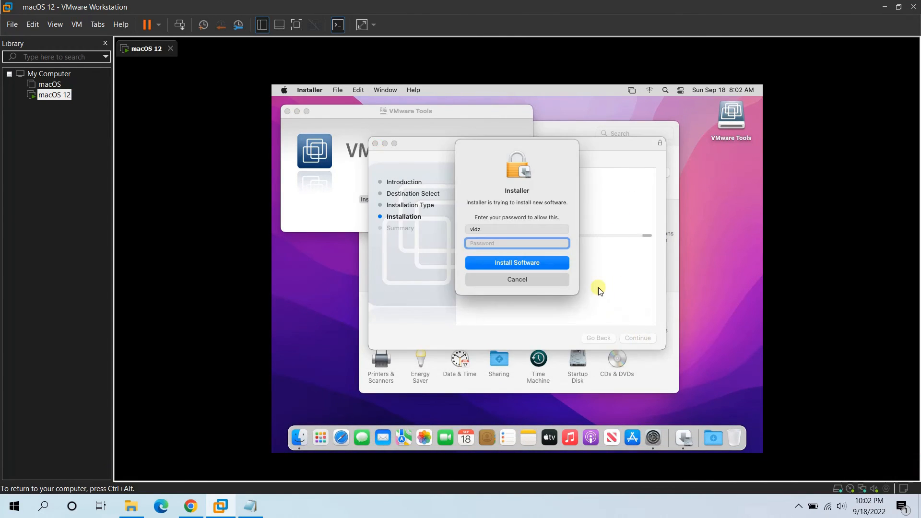
{"action": "type", "text": "******"}
{"action": "left_click", "coordinate": [550, 263]}
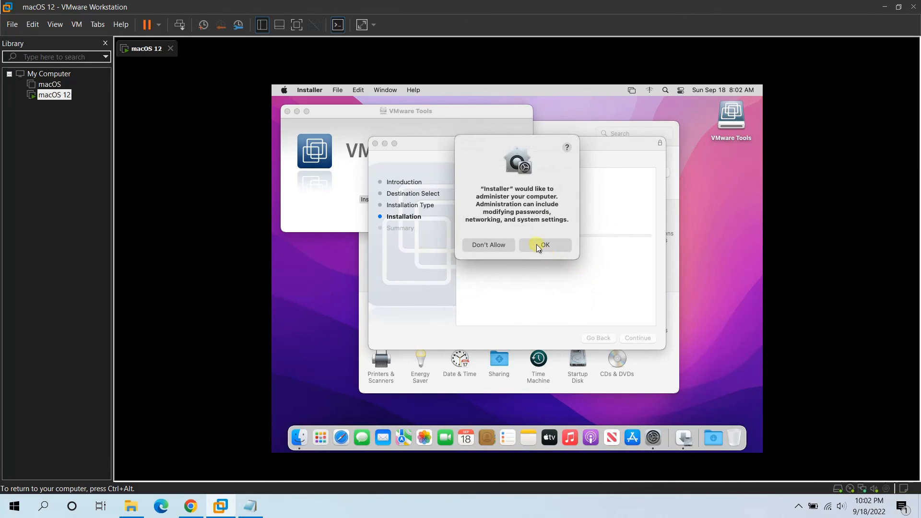
{"action": "left_click", "coordinate": [536, 244]}
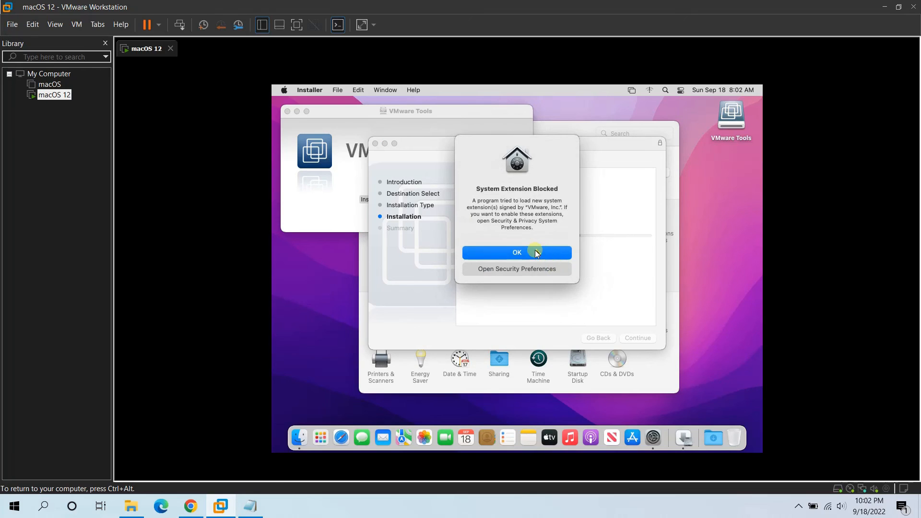
- Allow VMware, Inc. system software in Security & Privacy, then restart the guest
{"action": "left_click", "coordinate": [527, 255]}
{"action": "left_click", "coordinate": [525, 271]}
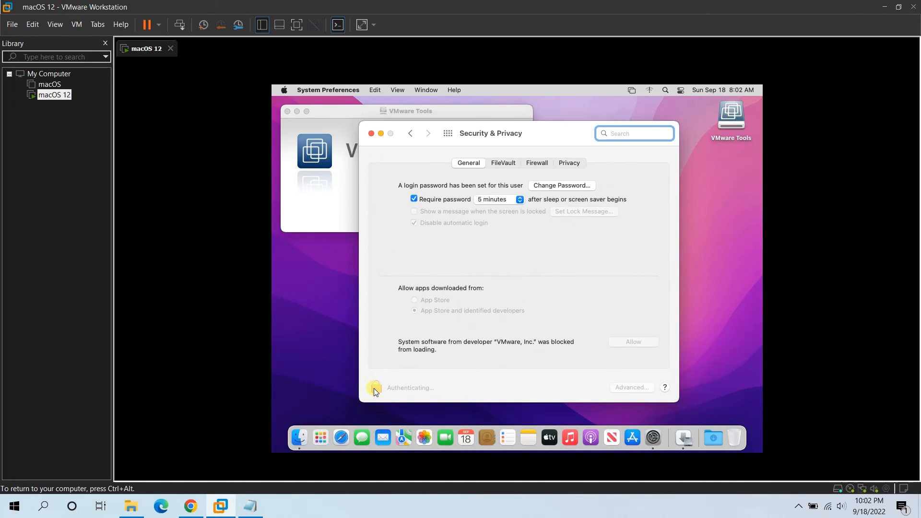
{"action": "left_click", "coordinate": [375, 388]}
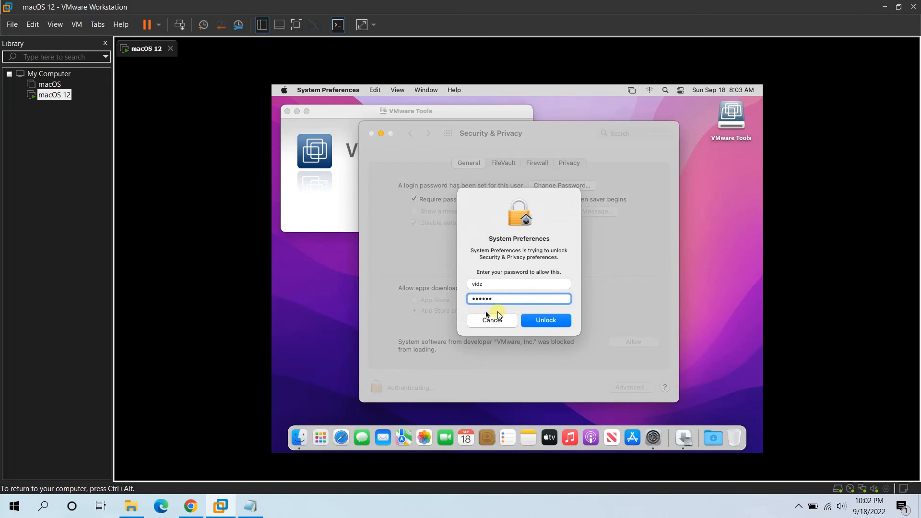
{"action": "left_click", "coordinate": [550, 322]}
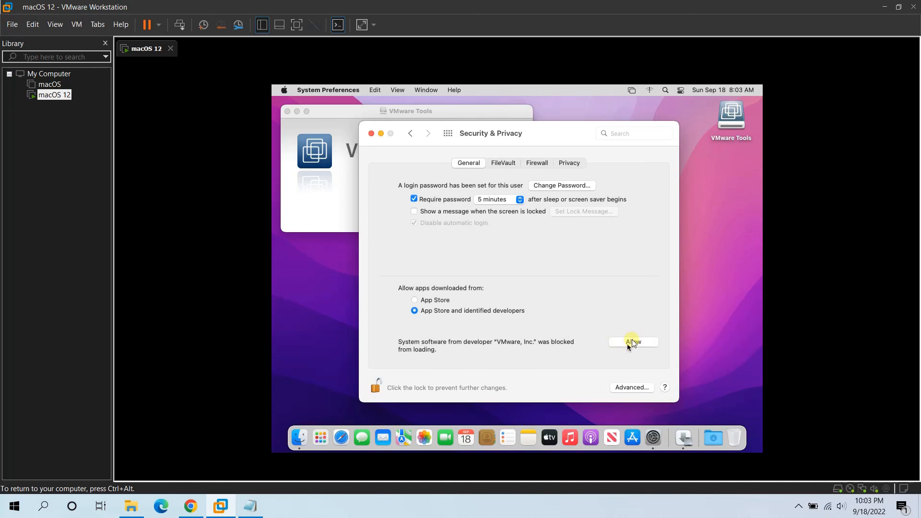
{"action": "left_click", "coordinate": [633, 342]}
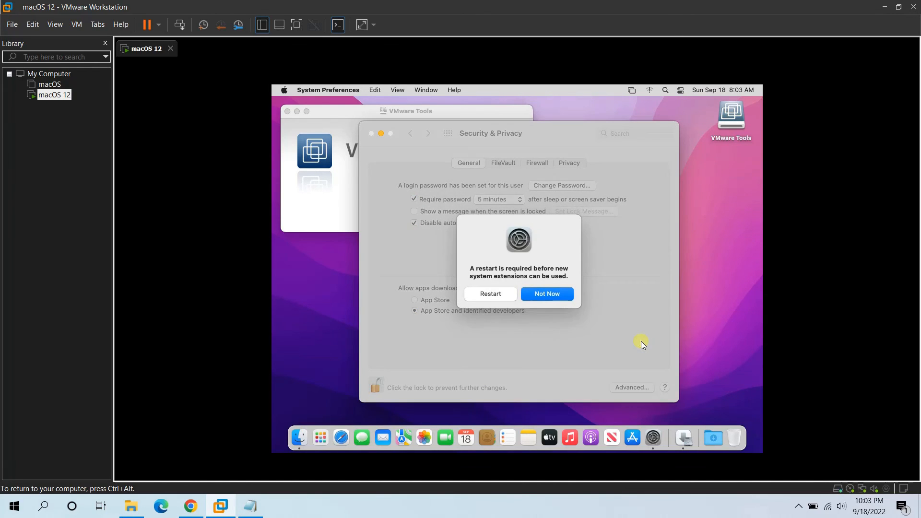
{"action": "left_click", "coordinate": [537, 293]}
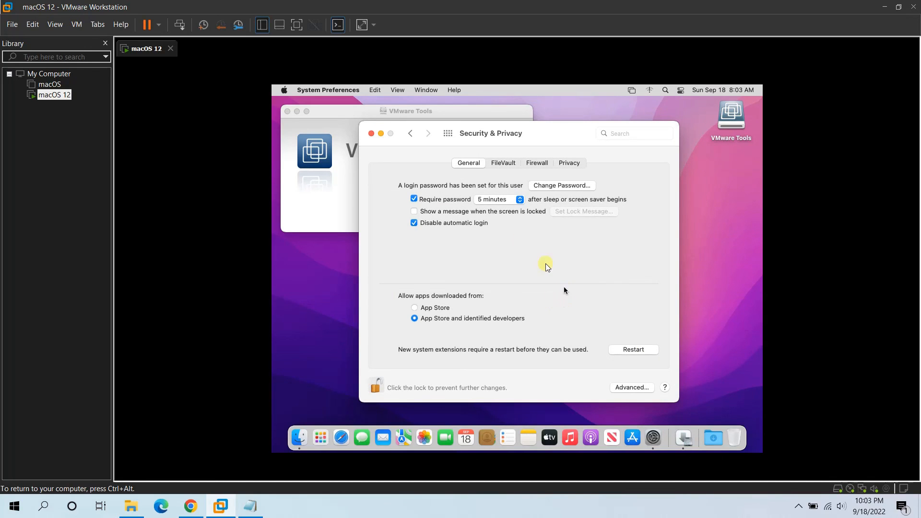
{"action": "left_click", "coordinate": [371, 132]}
{"action": "left_click", "coordinate": [646, 340]}
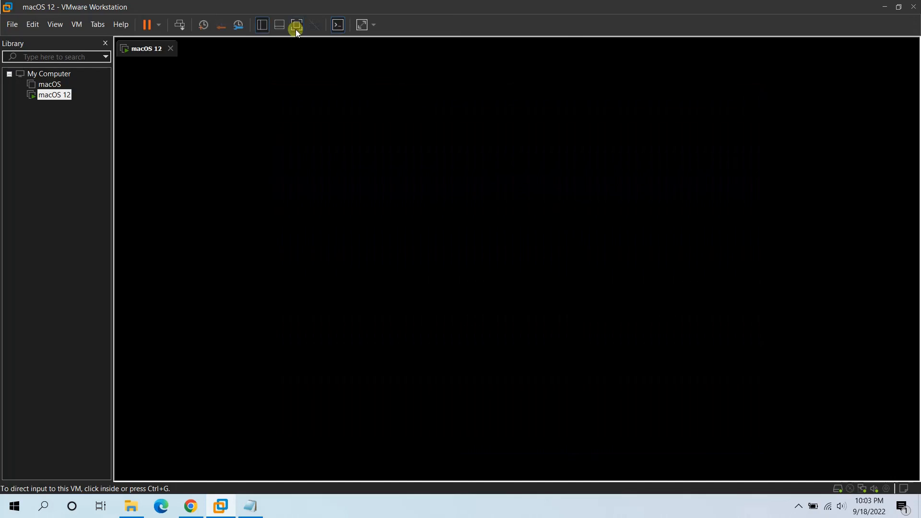
- Switch the VM to full screen and log back in with the account password
{"action": "left_click", "coordinate": [296, 26]}
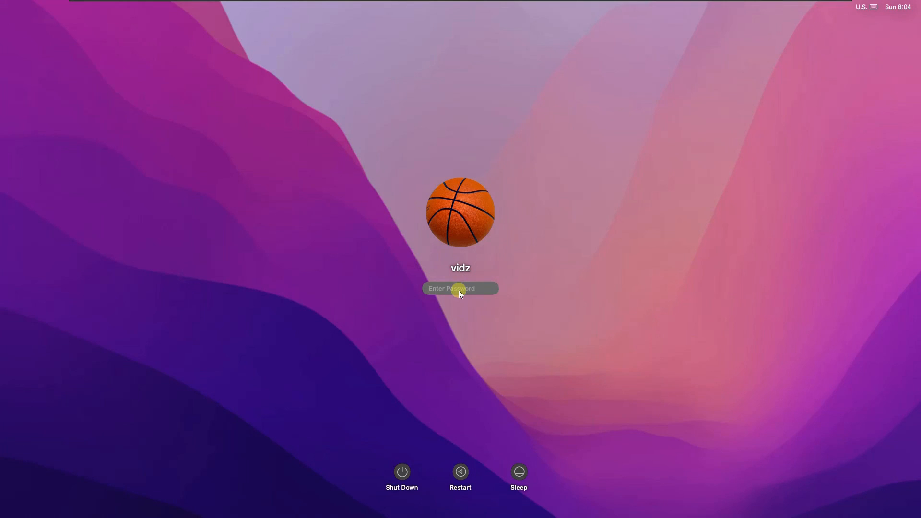
{"action": "type", "text": "••"}
{"action": "key", "text": "Return"}
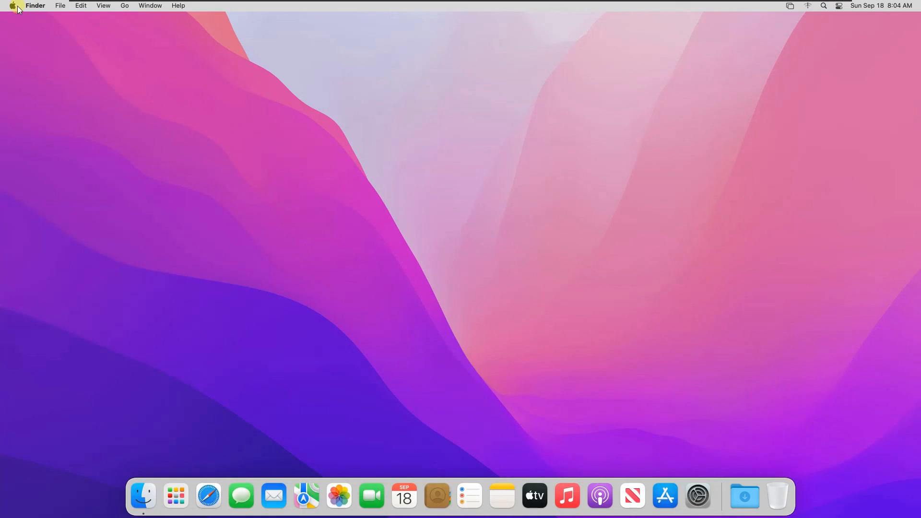
- Confirm no pending updates and that About This Mac shows Monterey 12.6 with 128 MB graphics
{"action": "left_click", "coordinate": [18, 5]}
{"action": "left_click", "coordinate": [543, 194]}
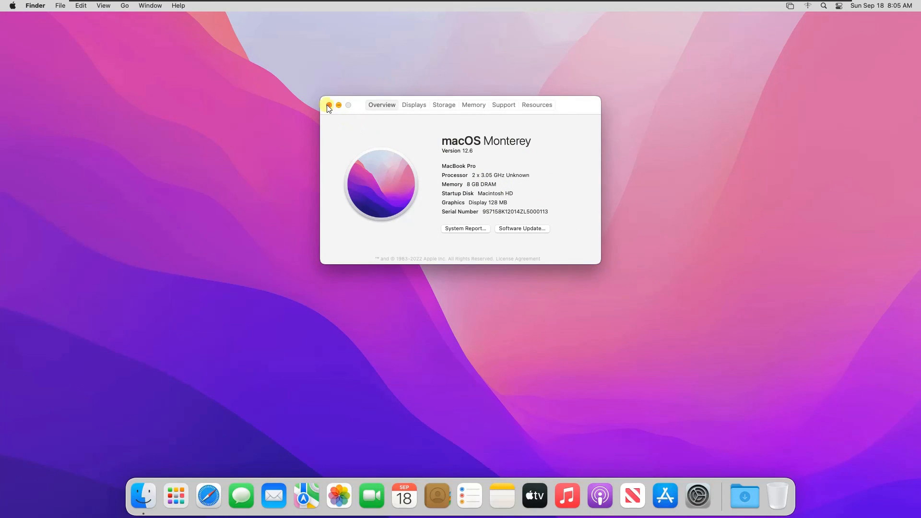
{"action": "left_click", "coordinate": [329, 105]}
{"action": "left_click", "coordinate": [698, 492]}
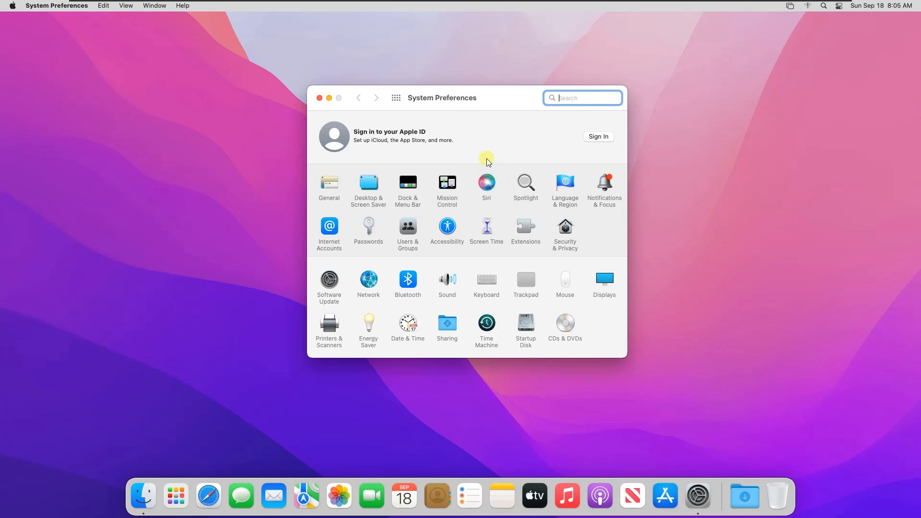
{"action": "left_click", "coordinate": [331, 279]}
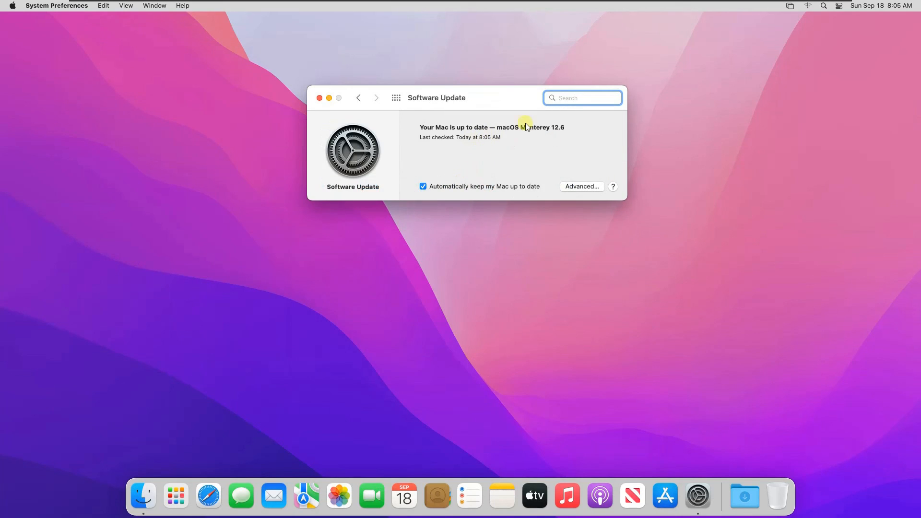
{"action": "left_click", "coordinate": [396, 97]}
{"action": "left_click", "coordinate": [13, 6]}
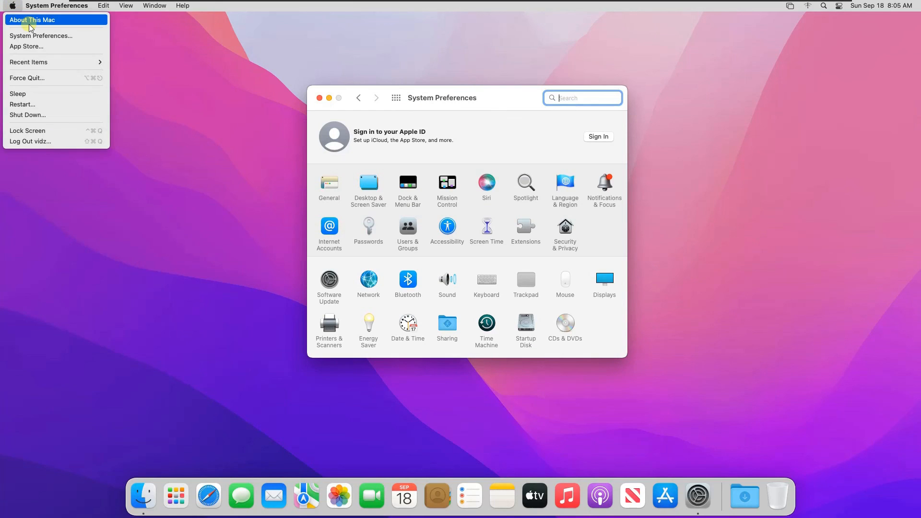
{"action": "left_click", "coordinate": [30, 20]}
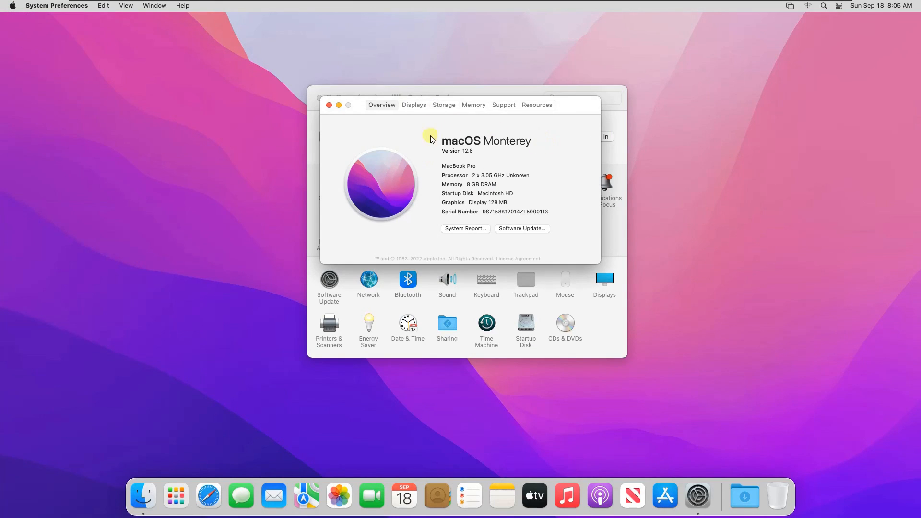